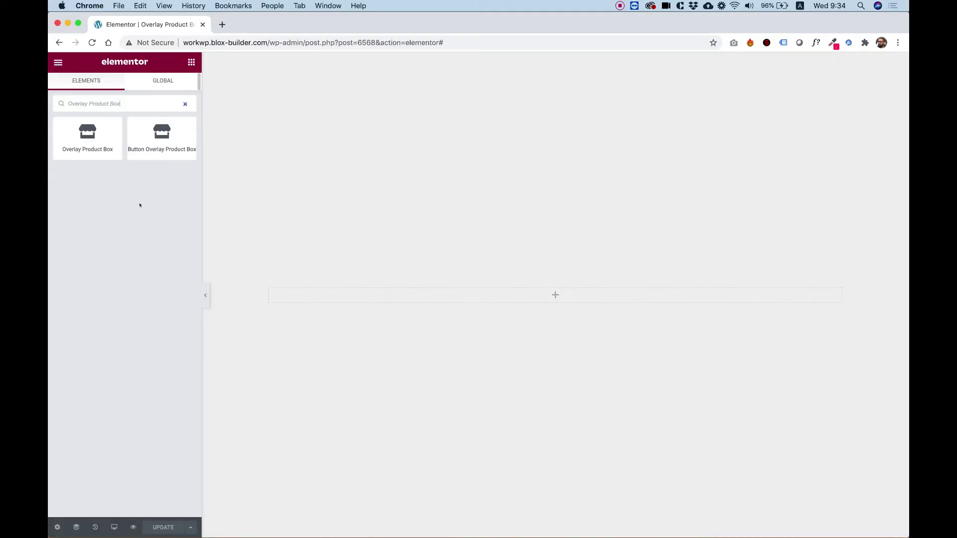
Step: Place an Overlay Product Box widget into the empty page section
left_click_drag(87, 135, 473, 293)
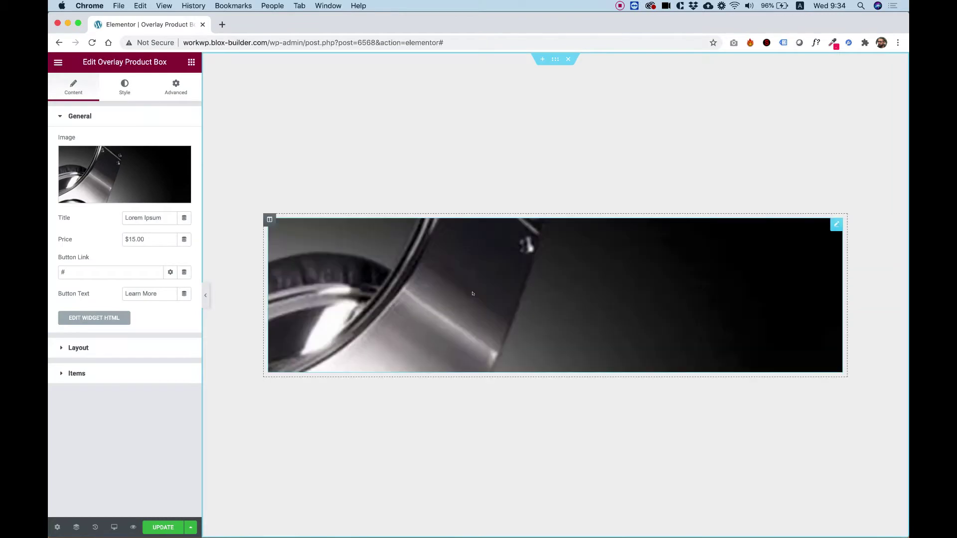
mouse_move(458, 301)
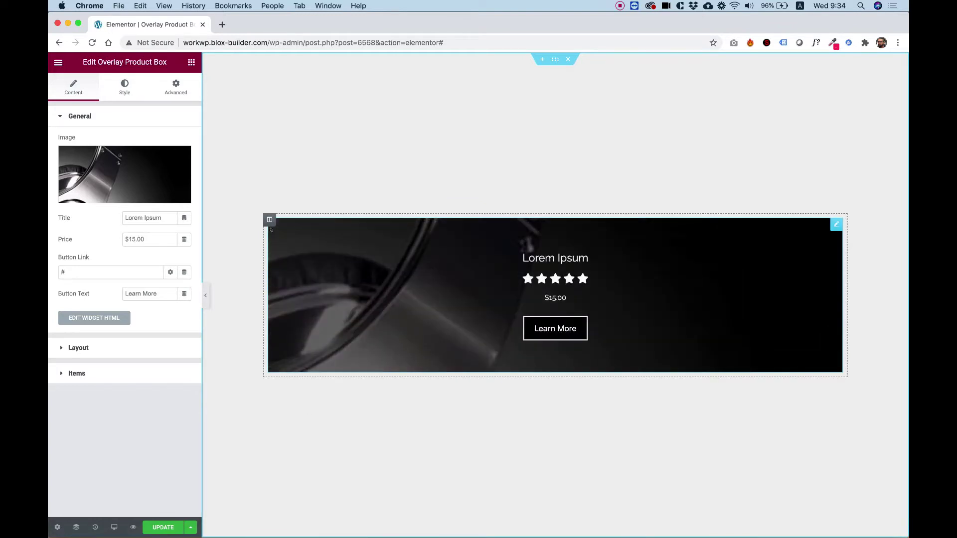
Step: Duplicate the product box column twice to get three boxes side by side
right_click(270, 222)
left_click(298, 245)
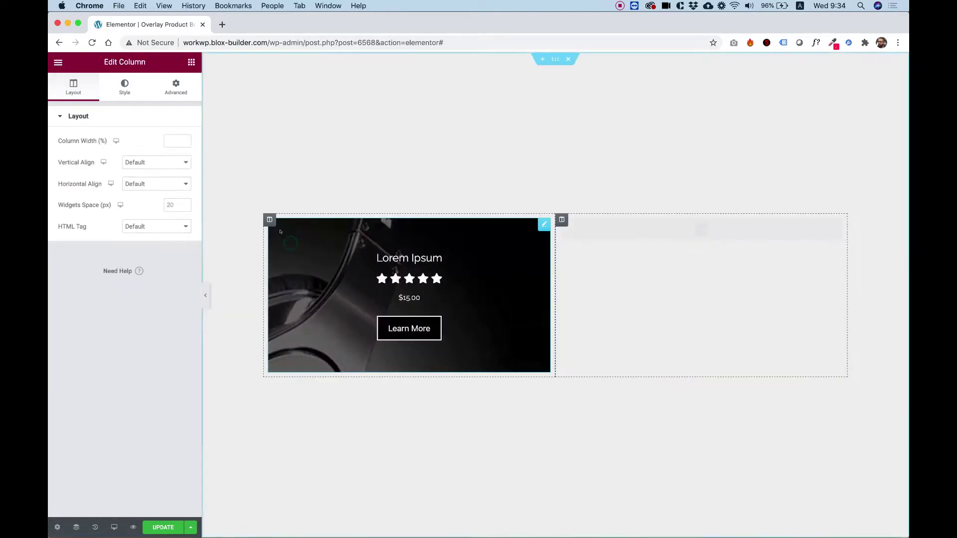
right_click(271, 223)
left_click(298, 247)
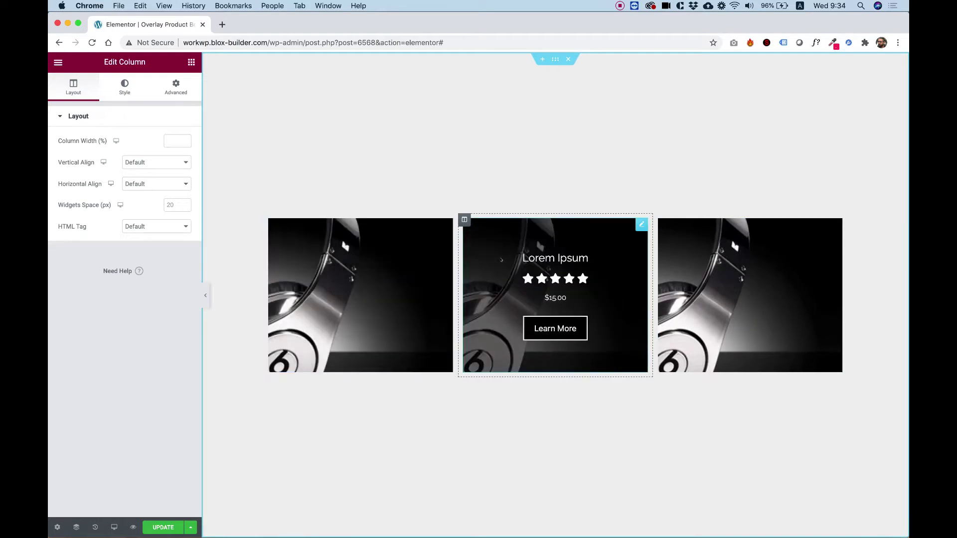
Step: Give the middle box the kids' Halloween costume party photo
left_click(555, 294)
left_click(111, 162)
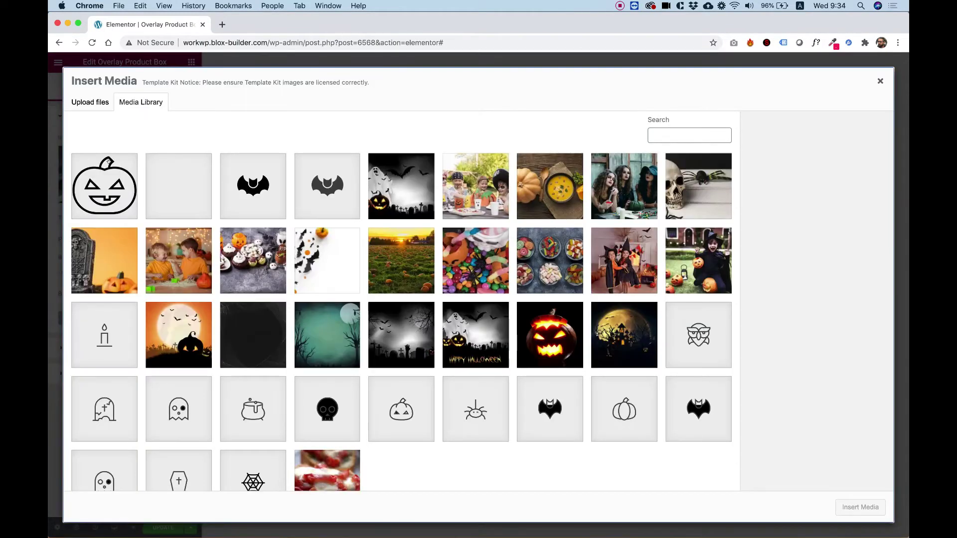
left_click(457, 190)
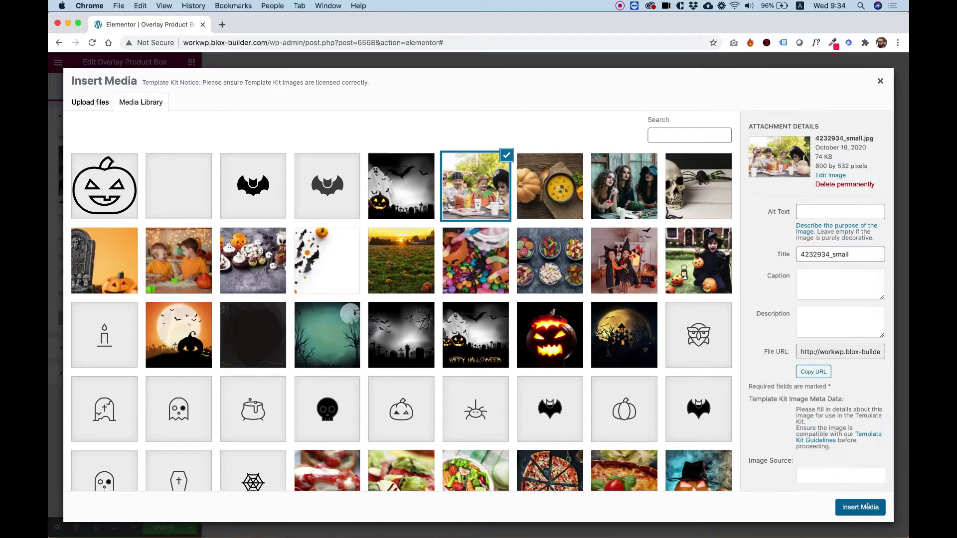
left_click(860, 507)
Step: Give the third box the glowing jack-o'-lantern photo
left_click(773, 287)
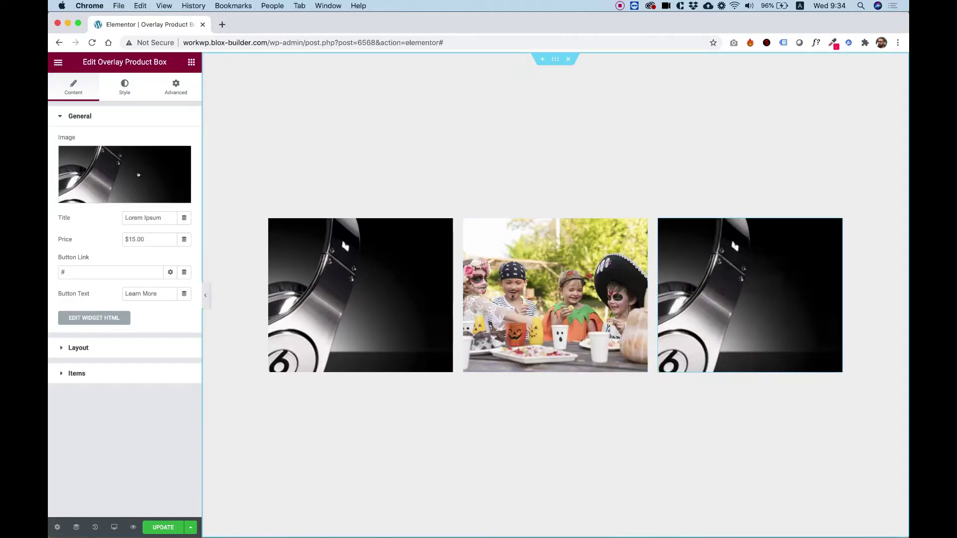
left_click(111, 172)
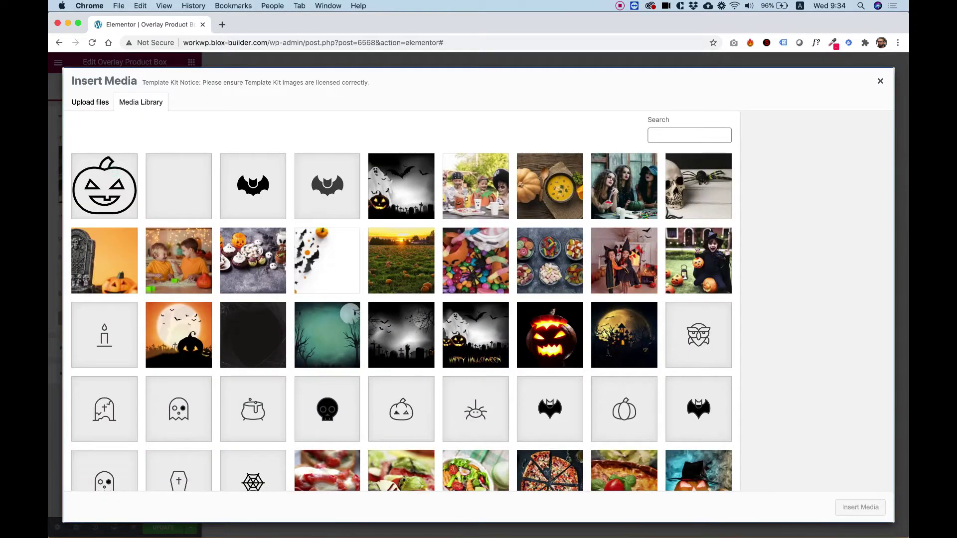
left_click(548, 330)
left_click(860, 506)
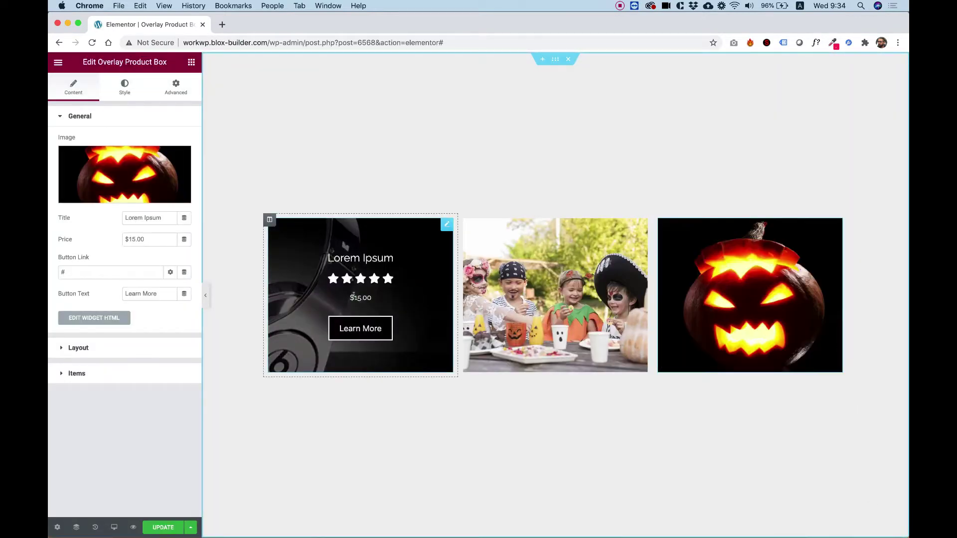
Step: Give the first box the pumpkin soup photo
left_click(354, 295)
left_click(111, 172)
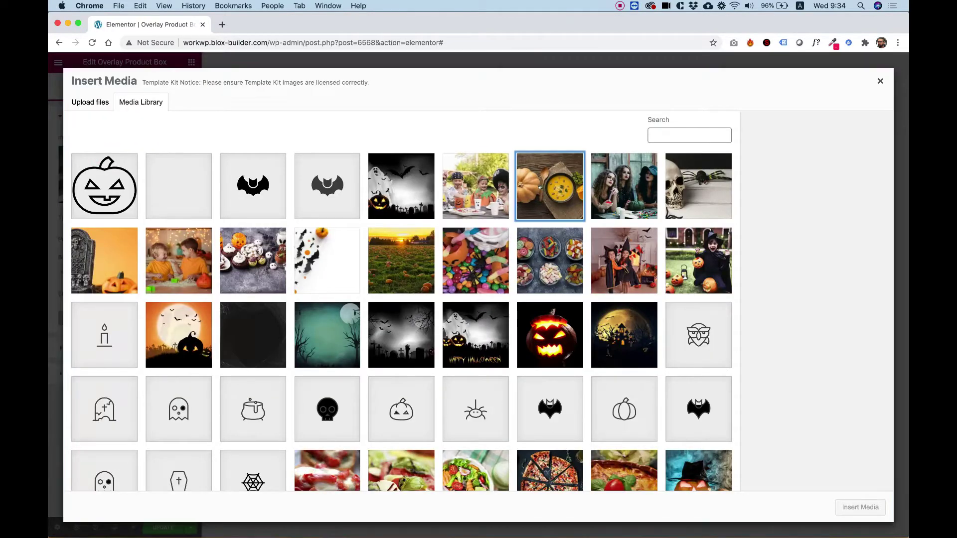
left_click(539, 187)
left_click(860, 506)
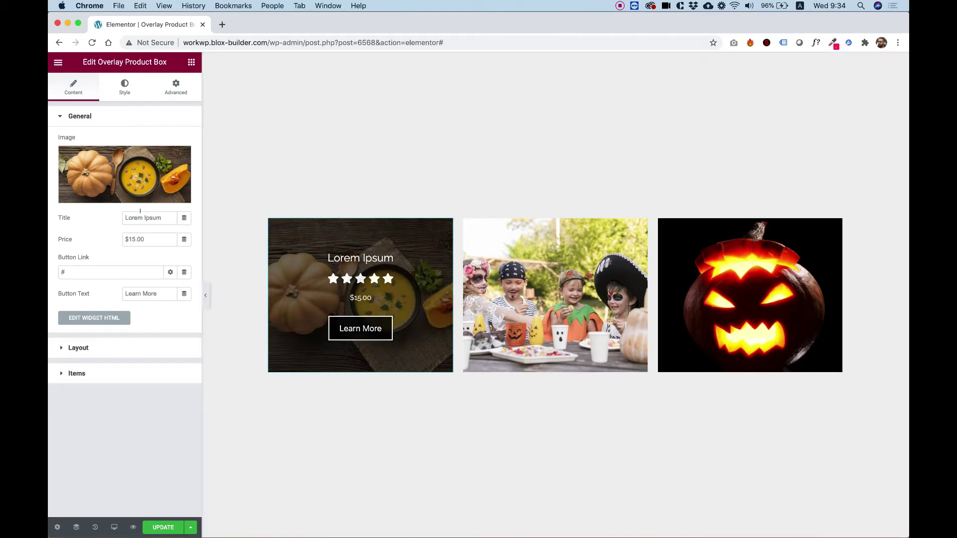
Step: Delete the fifth and fourth rating icon items, leaving three stars
mouse_move(141, 192)
left_click(79, 373)
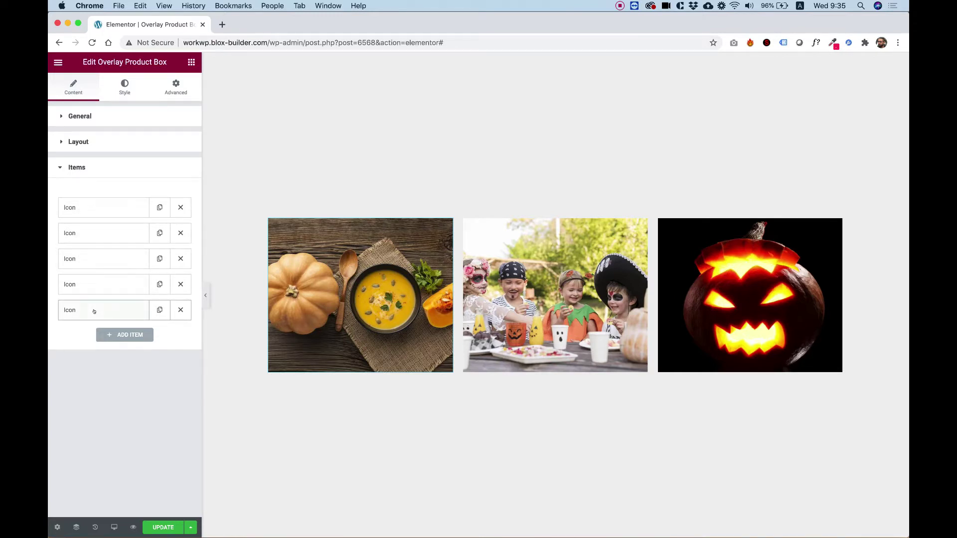
mouse_move(361, 297)
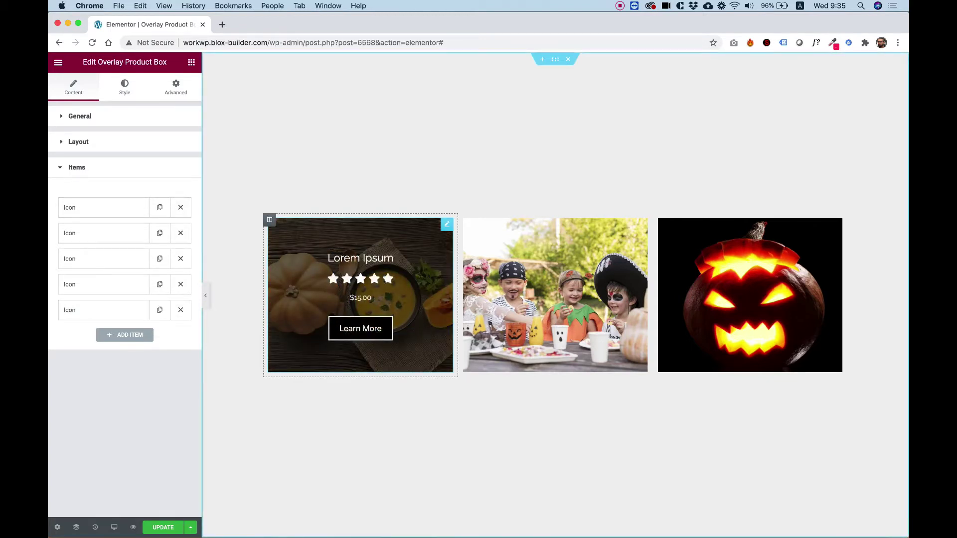
left_click(181, 310)
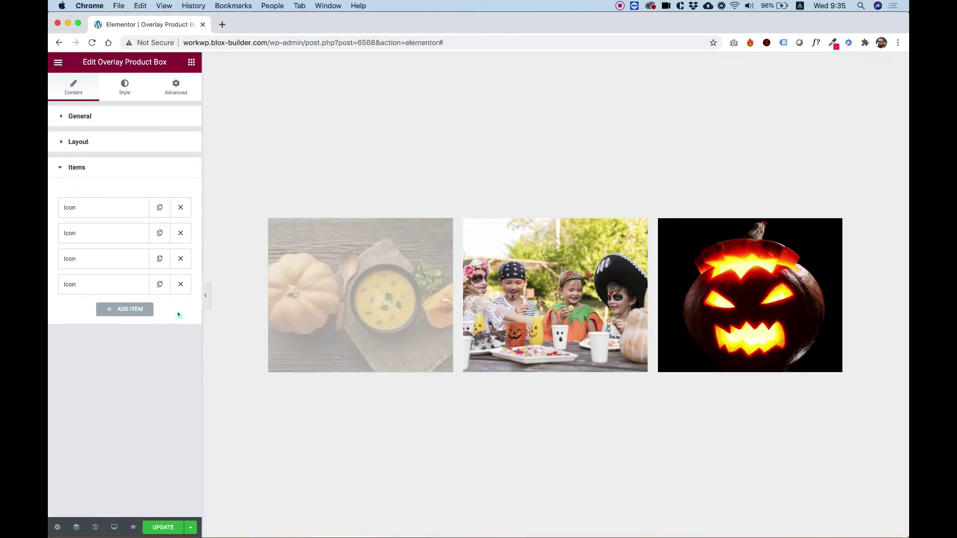
left_click(181, 284)
mouse_move(365, 284)
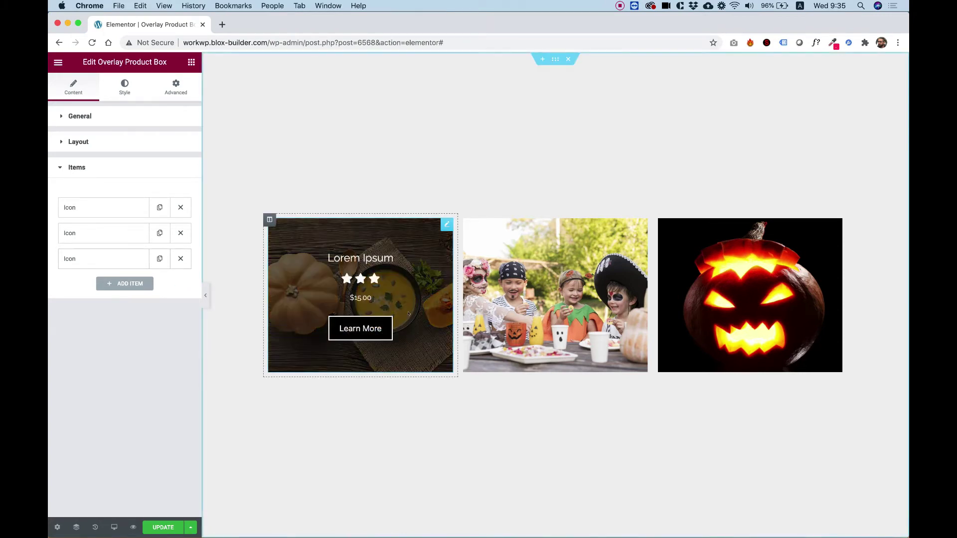
Step: Replace the third rating item's icon with the outline Star found by searching 'star'
left_click(74, 259)
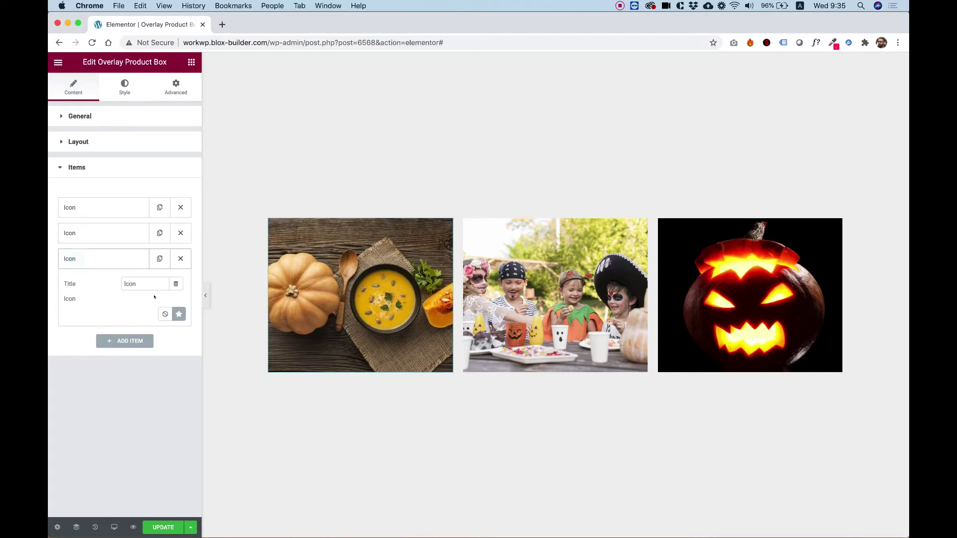
left_click(178, 312)
left_click(400, 138)
type("s")
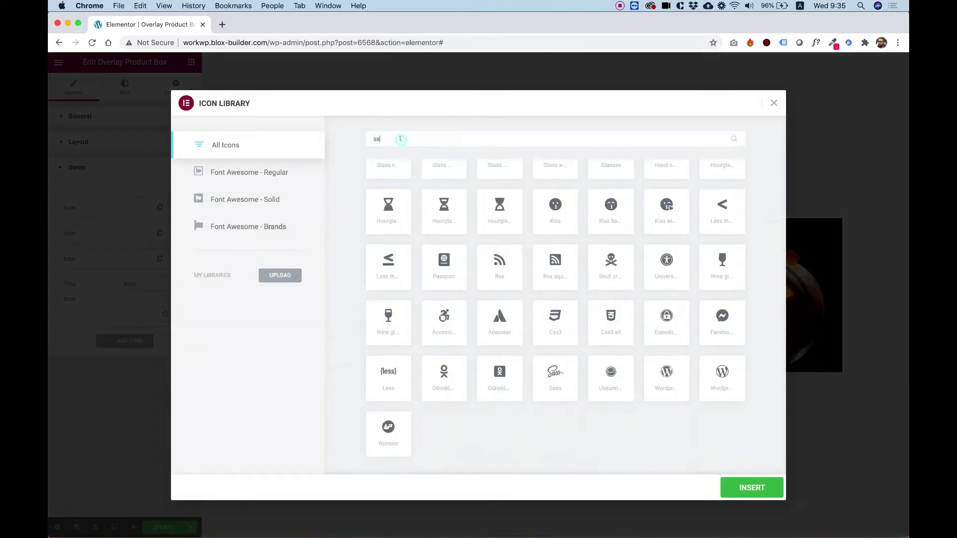
type("tar")
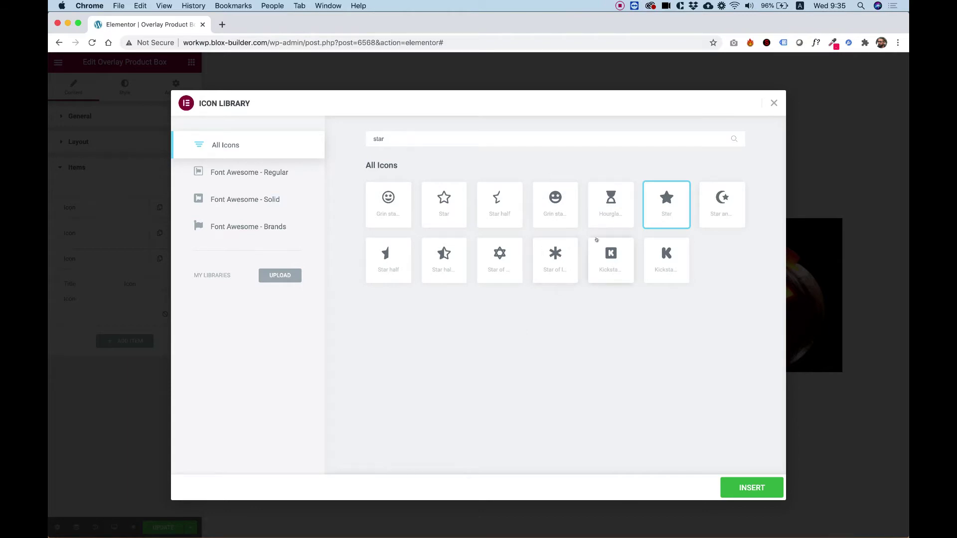
left_click(437, 201)
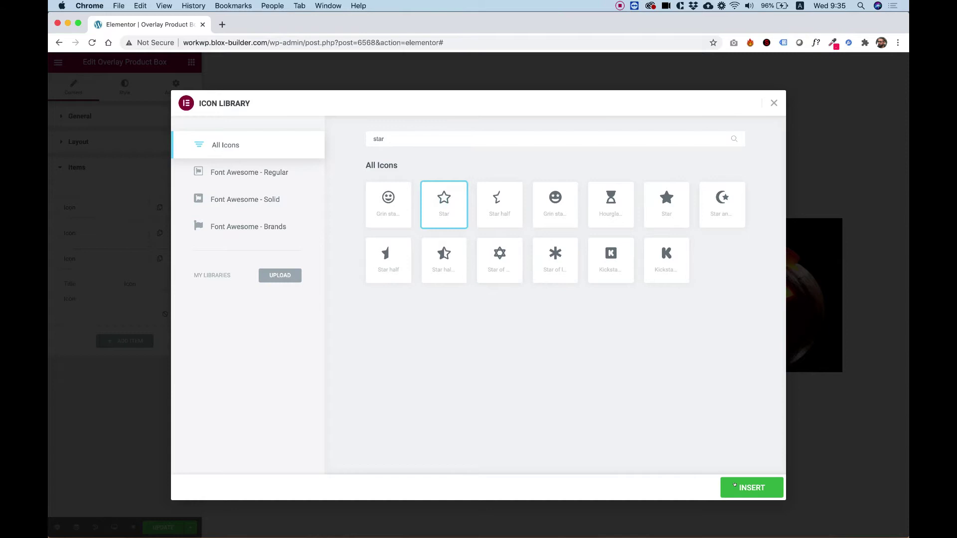
double_click(440, 202)
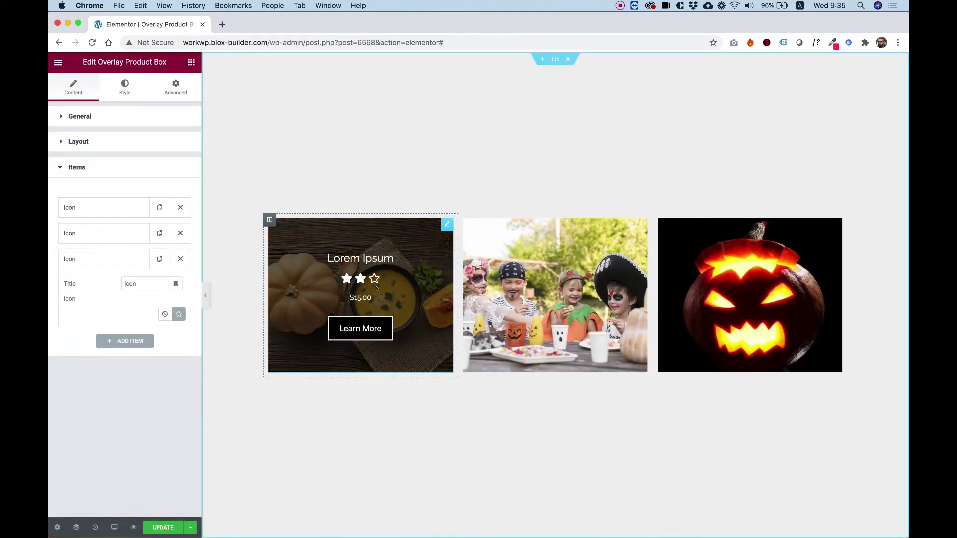
Step: Expand General and Layout to review the title, rating, price and button toggles
left_click(77, 115)
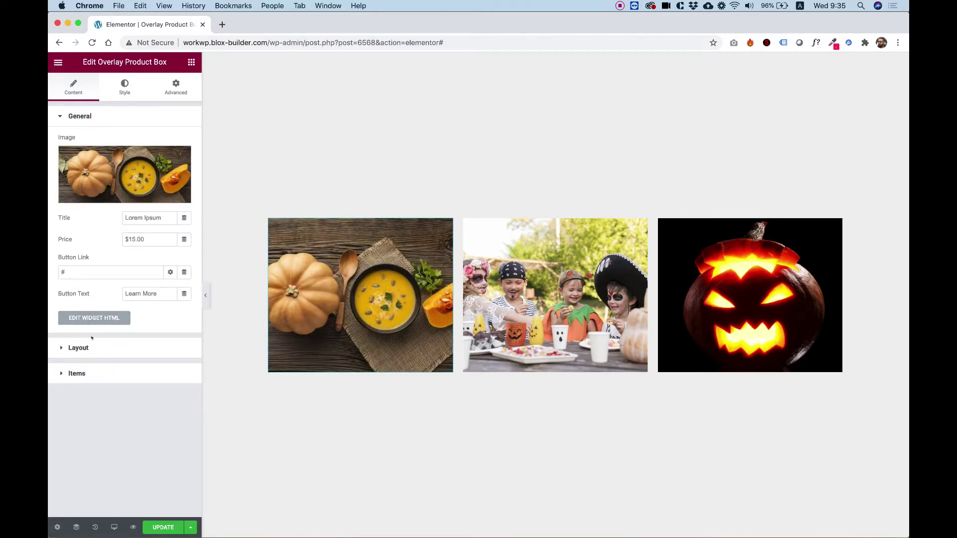
left_click(78, 347)
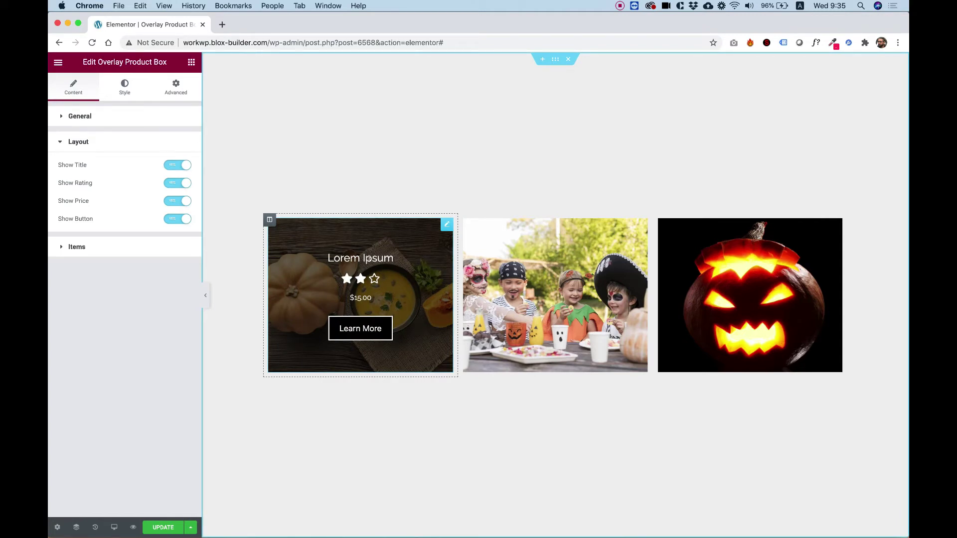
Step: Give the first box a solid border 14 px wide on all sides
left_click(115, 87)
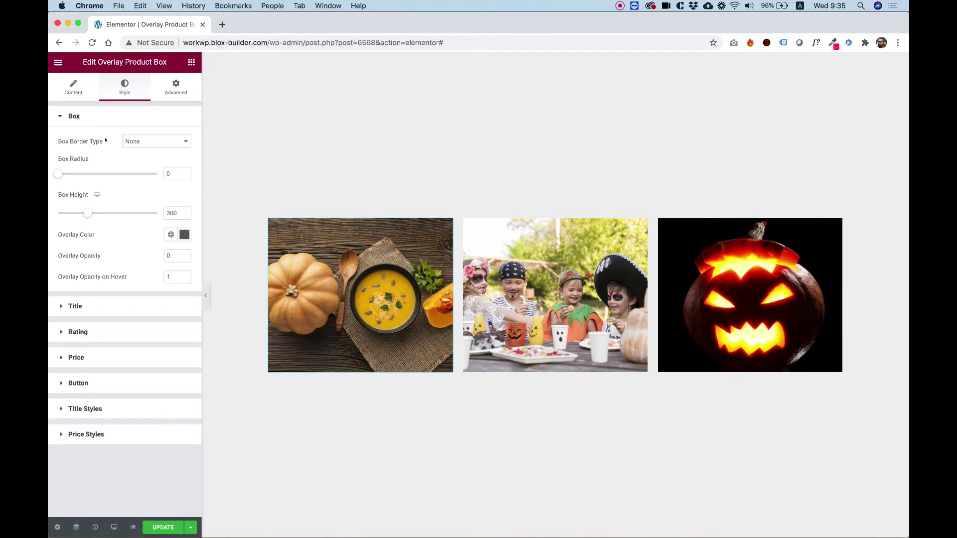
left_click(161, 142)
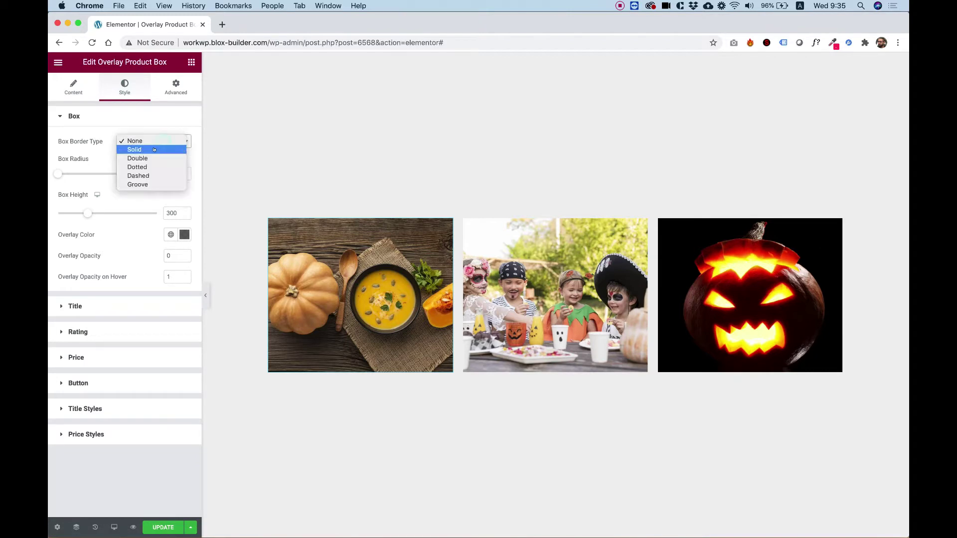
left_click(153, 147)
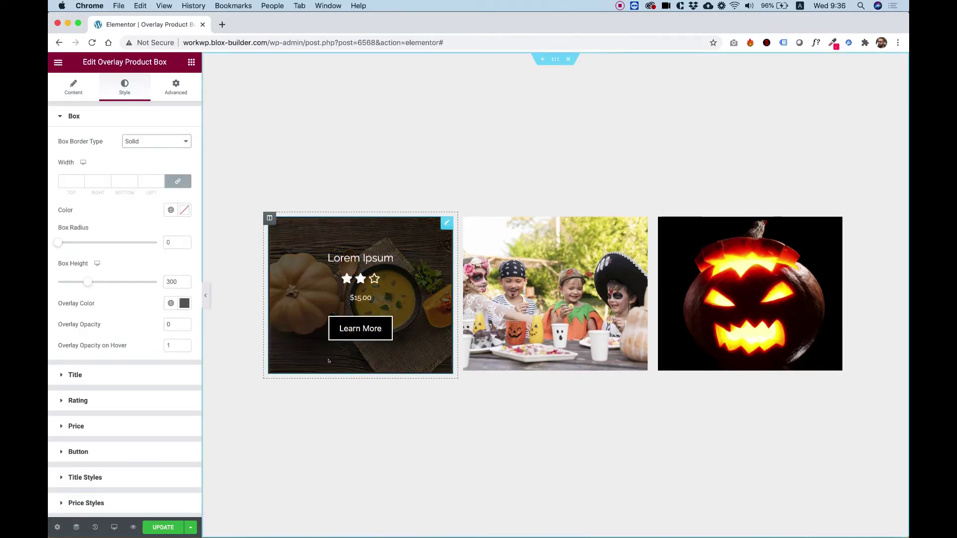
left_click(72, 173)
type("10")
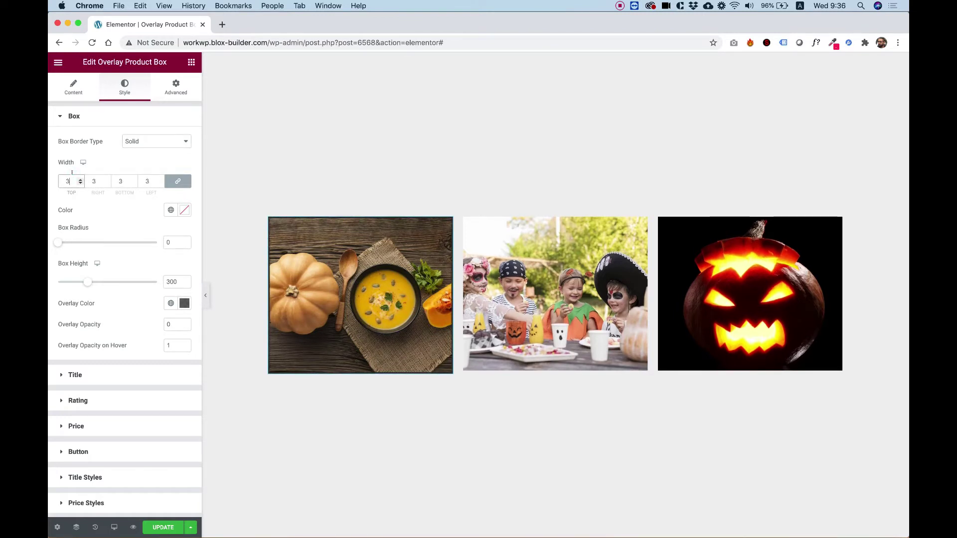
key("Up")
key("Up")
key("Up")
key("Up")
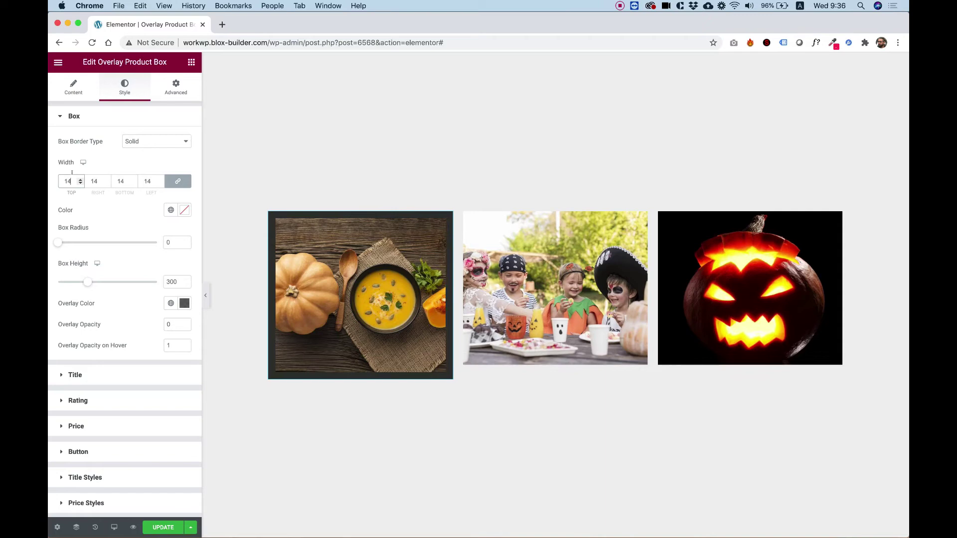
Step: Make the border colour white (#FFFFFF)
left_click(184, 210)
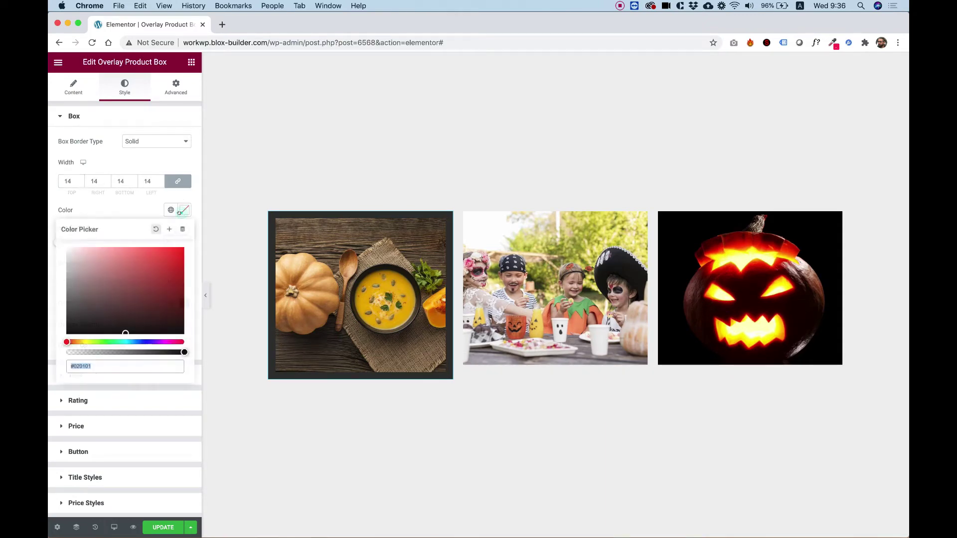
left_click_drag(139, 264, 48, 245)
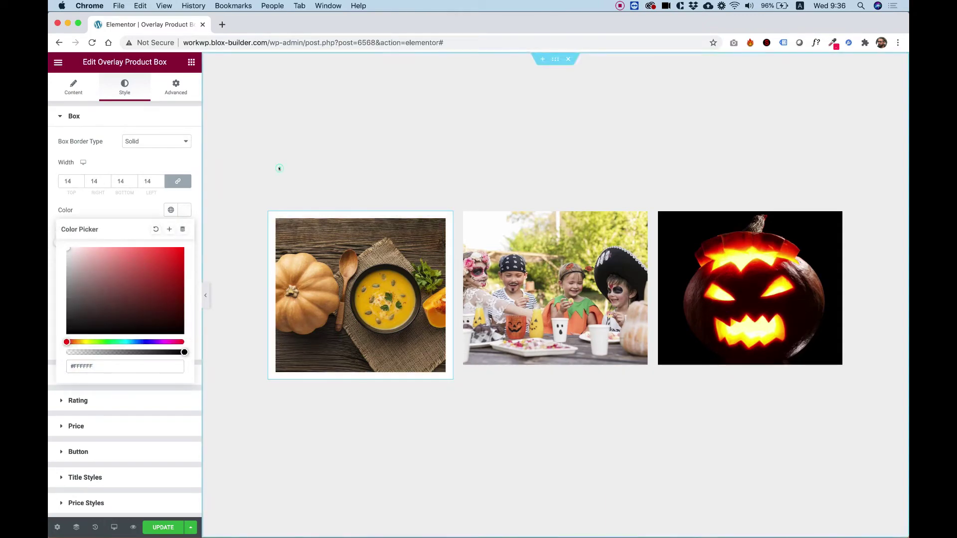
left_click(130, 211)
mouse_move(54, 243)
left_mouse_down()
mouse_move(134, 243)
mouse_move(51, 240)
left_mouse_up()
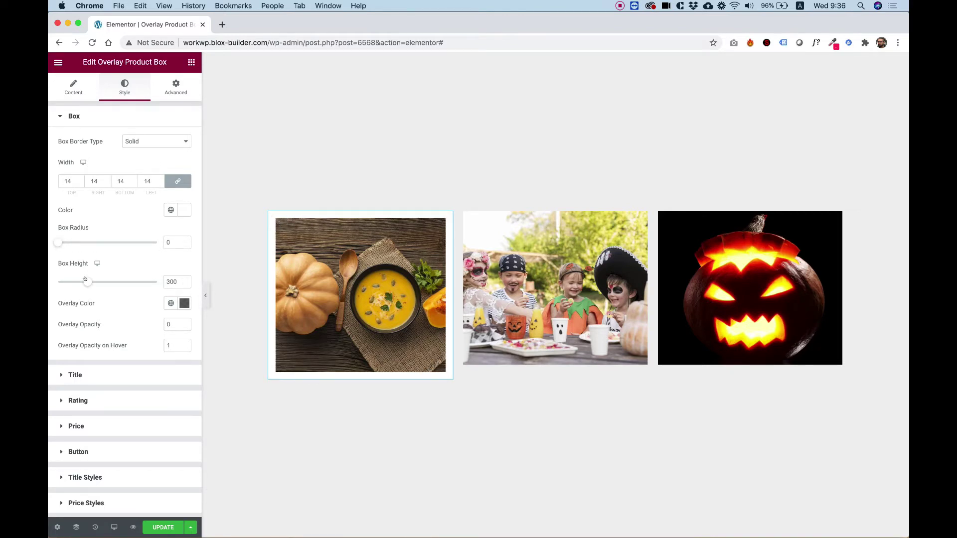
Step: Raise the first box's height to 481
left_click_drag(85, 279, 103, 280)
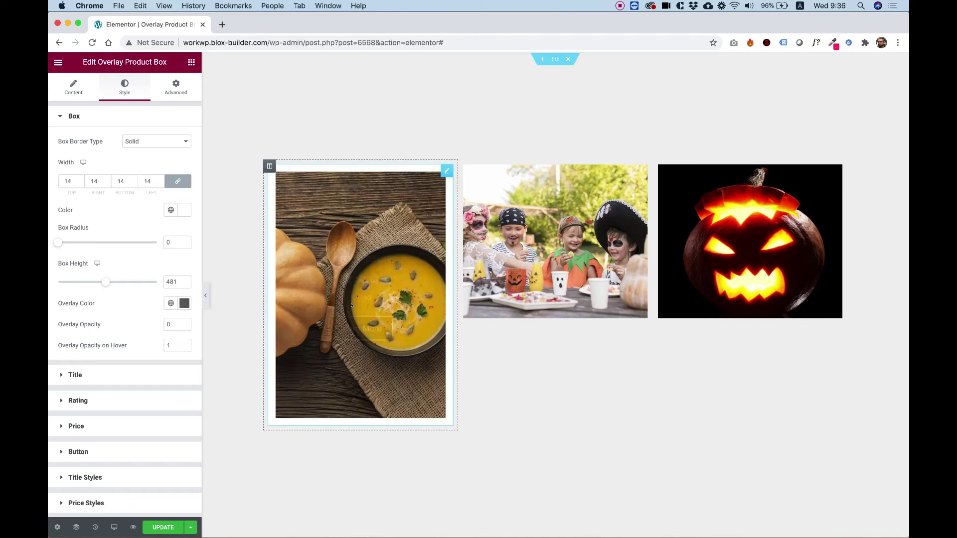
mouse_move(347, 344)
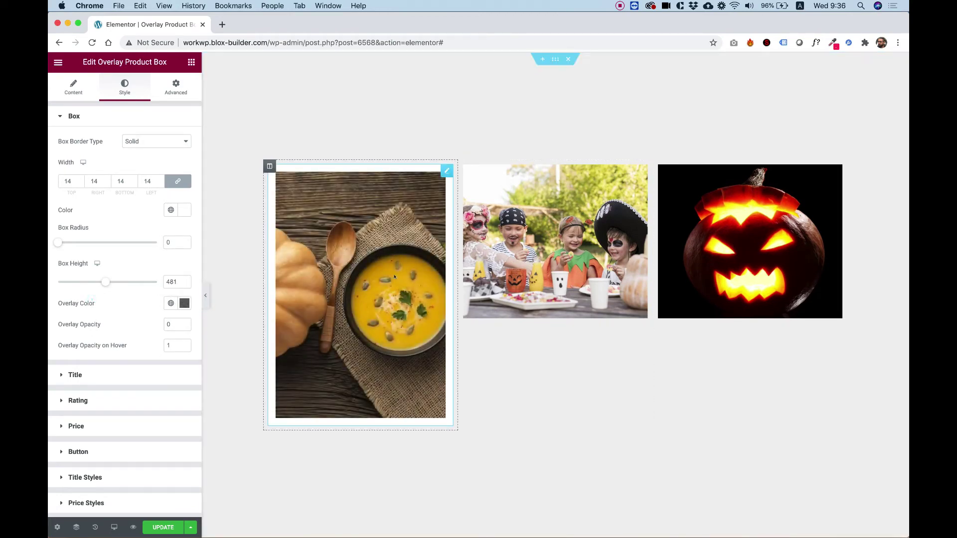
mouse_move(360, 193)
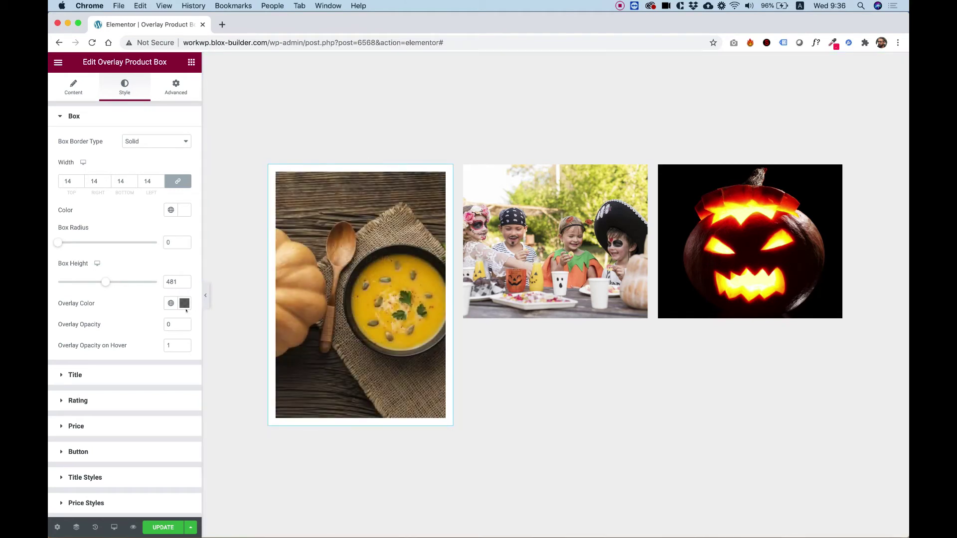
Step: Set the overlay colour to a fully opaque vivid purple, #6200FF
left_click(183, 303)
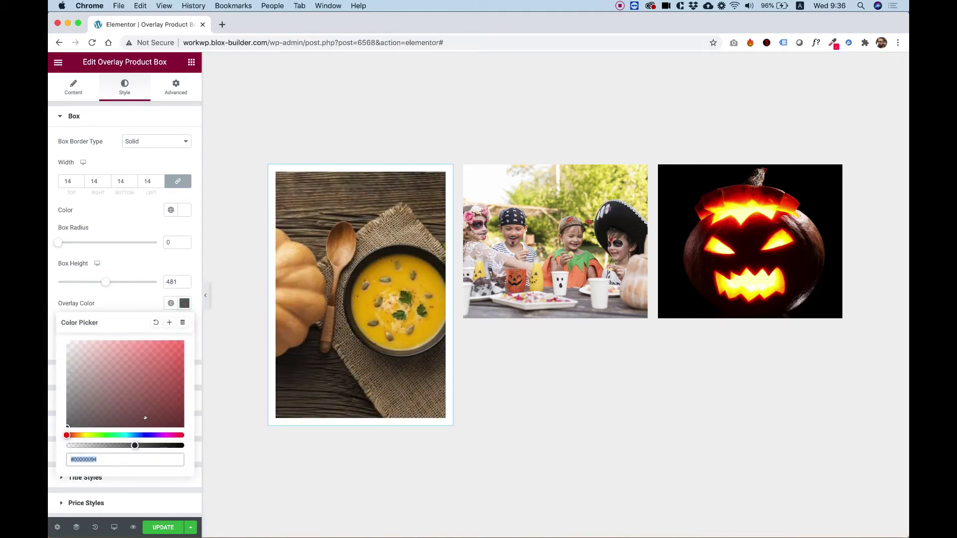
left_click_drag(131, 433, 152, 435)
left_click_drag(168, 383, 187, 339)
mouse_move(364, 282)
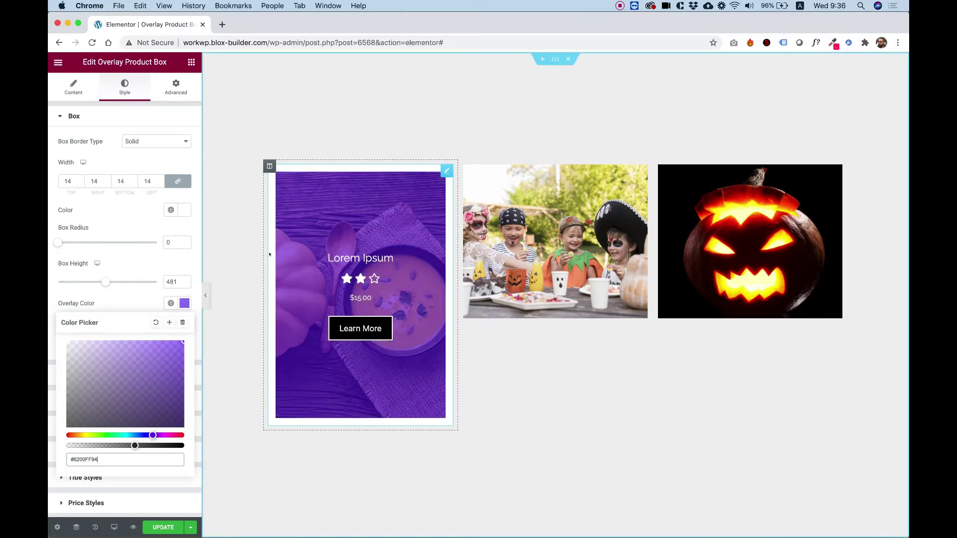
left_click(103, 302)
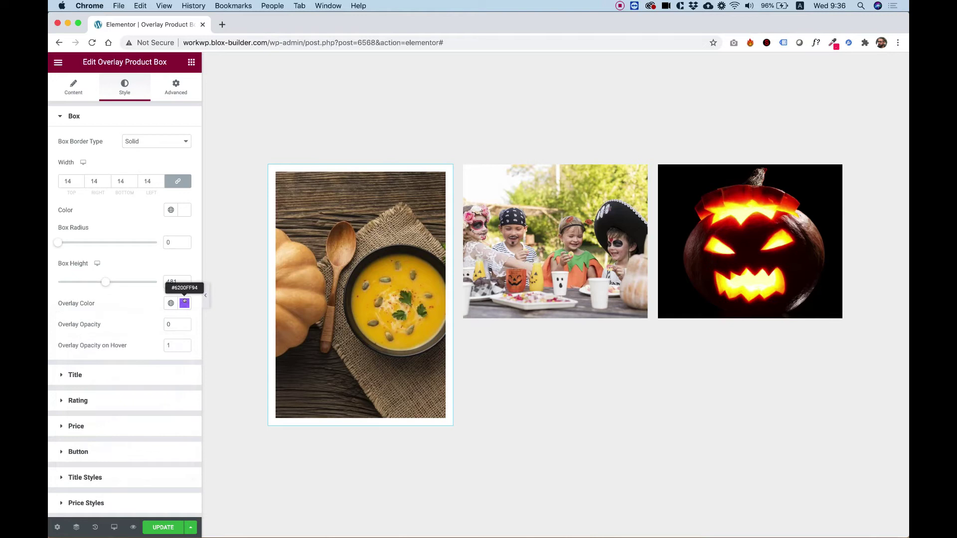
left_click(184, 303)
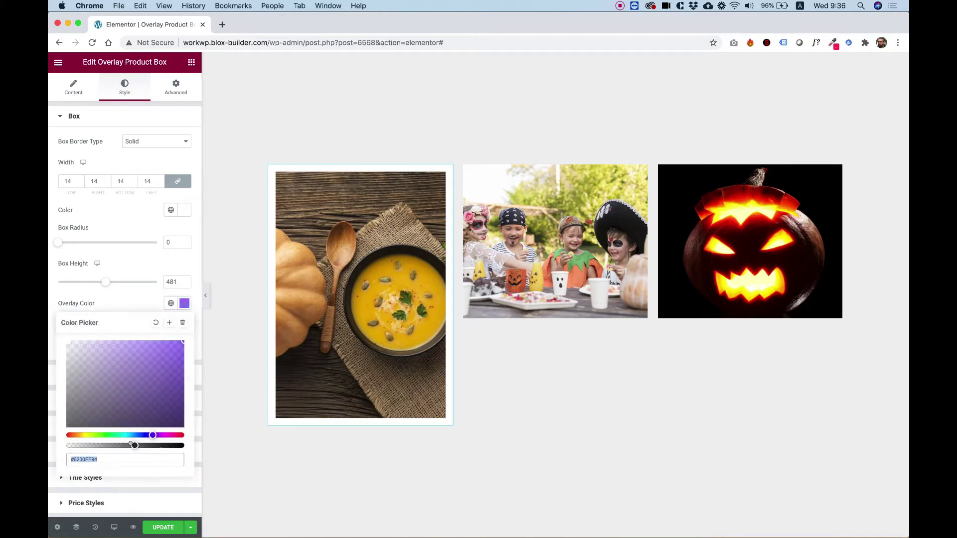
left_click_drag(134, 447, 192, 447)
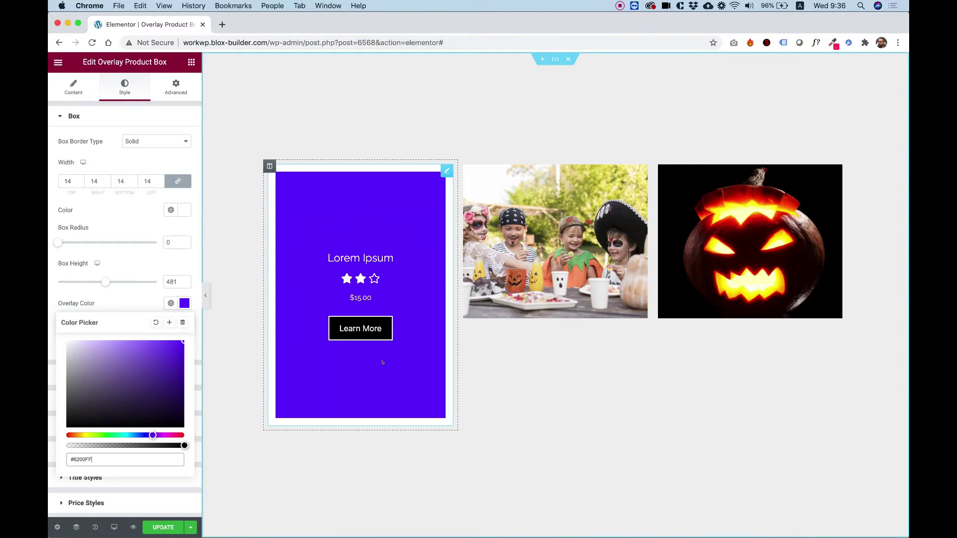
left_click(226, 318)
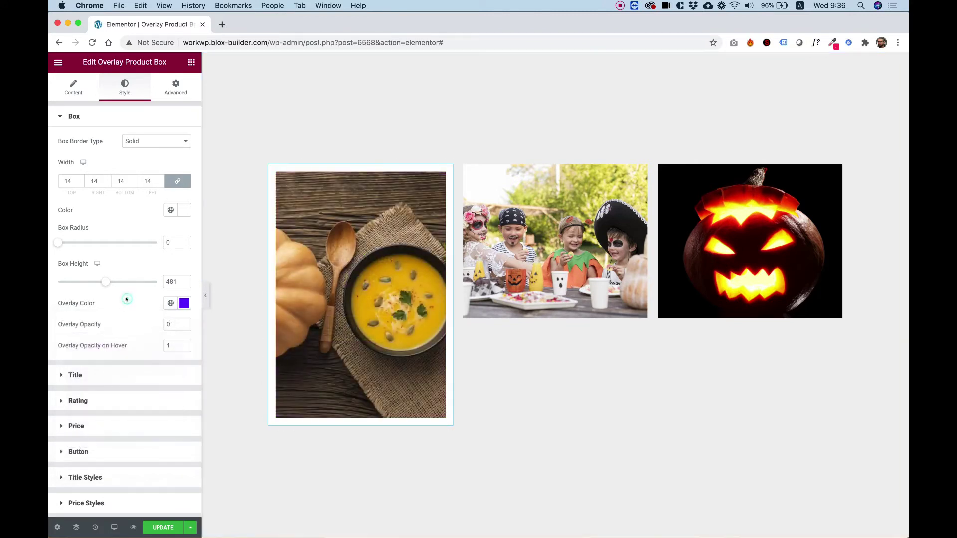
Step: Set Overlay Opacity to 1 and Overlay Opacity on Hover to 0
double_click(170, 324)
type("1")
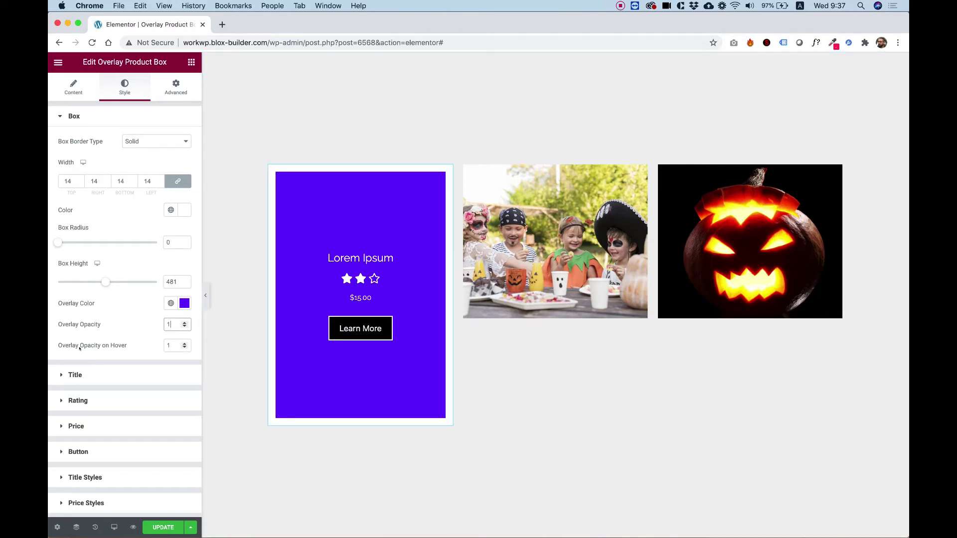
left_click(176, 344)
double_click(176, 344)
type("0")
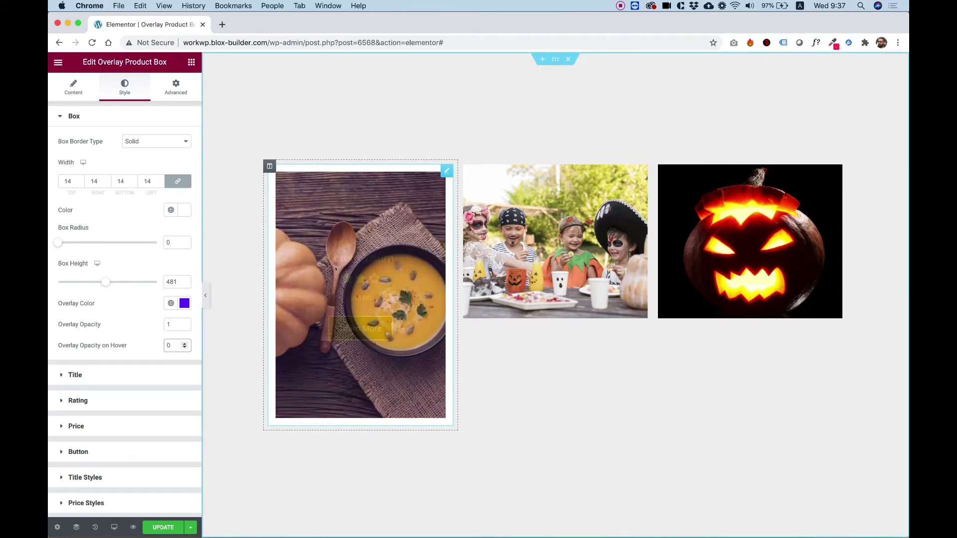
left_click(171, 324)
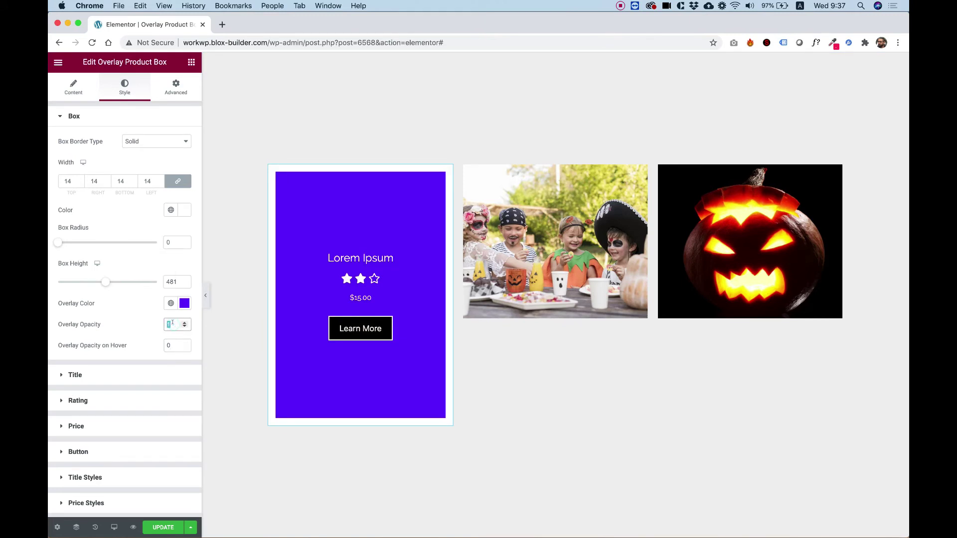
type("0.5")
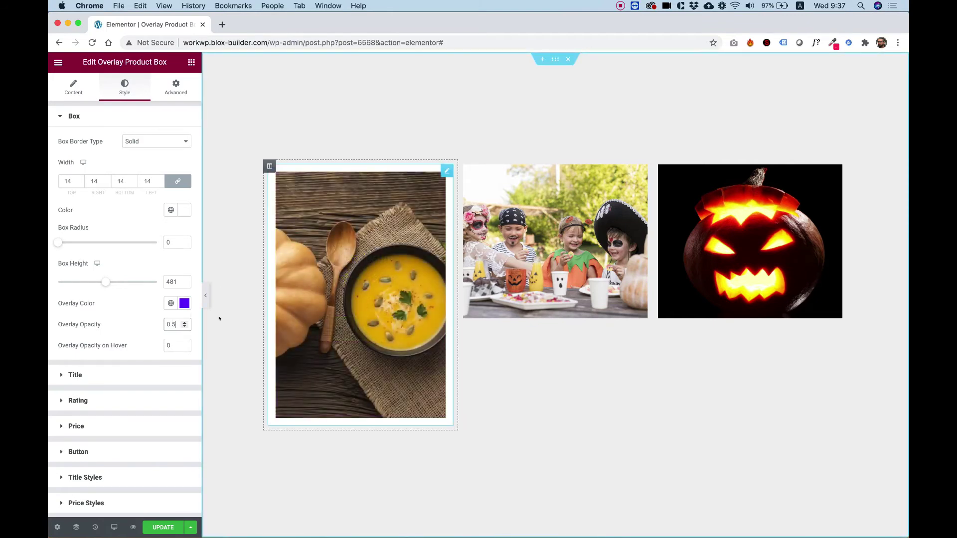
double_click(177, 344)
type("1")
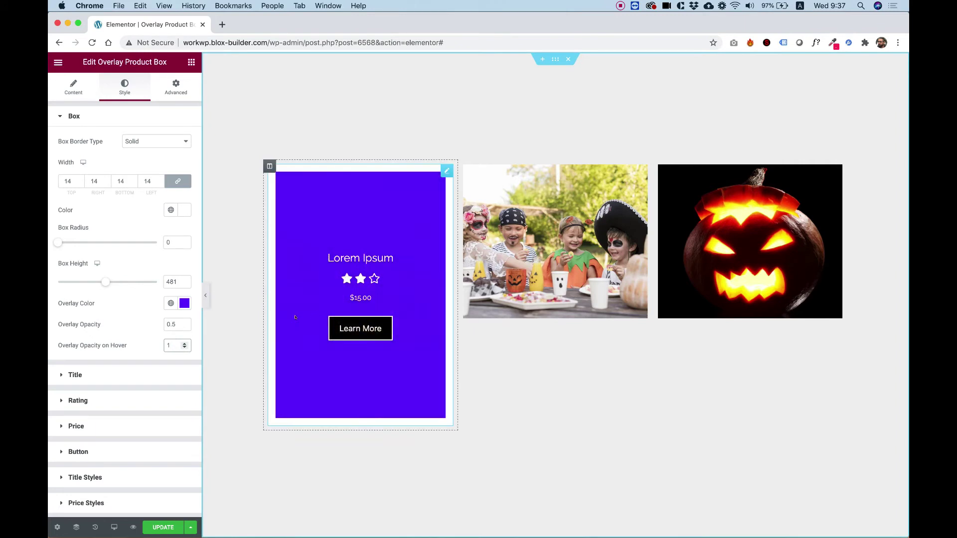
double_click(176, 325)
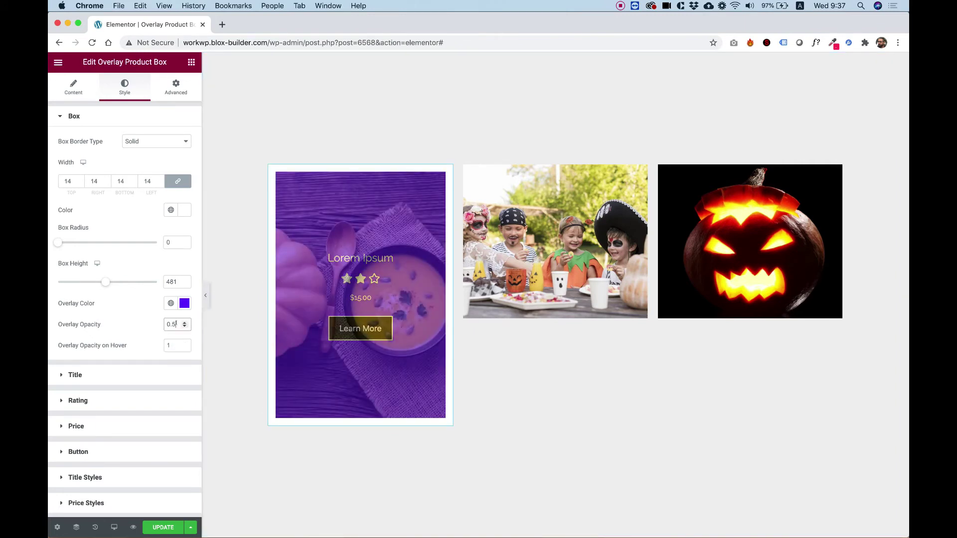
type("1")
double_click(173, 345)
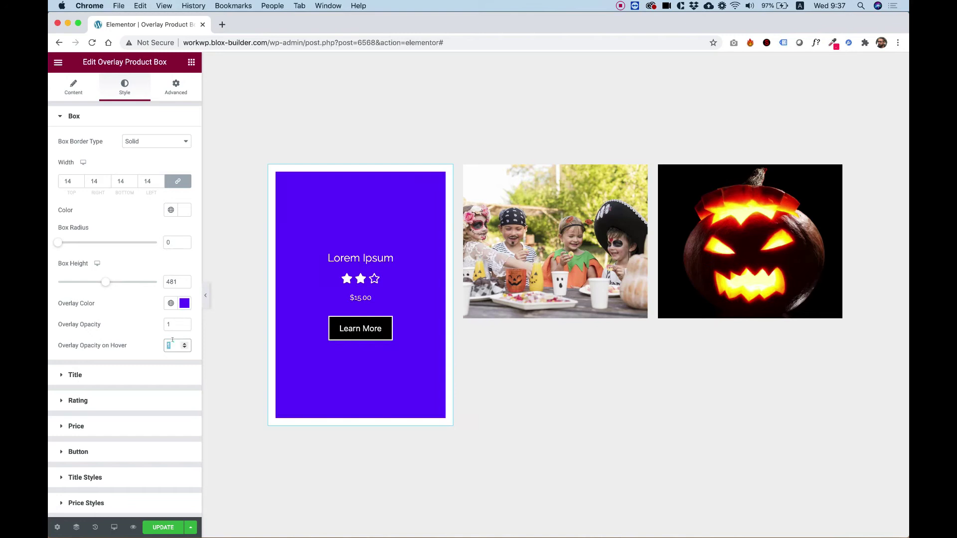
type("0")
Step: Lower the overlay colour's alpha to a translucent purple, #6200FF78
left_click(184, 303)
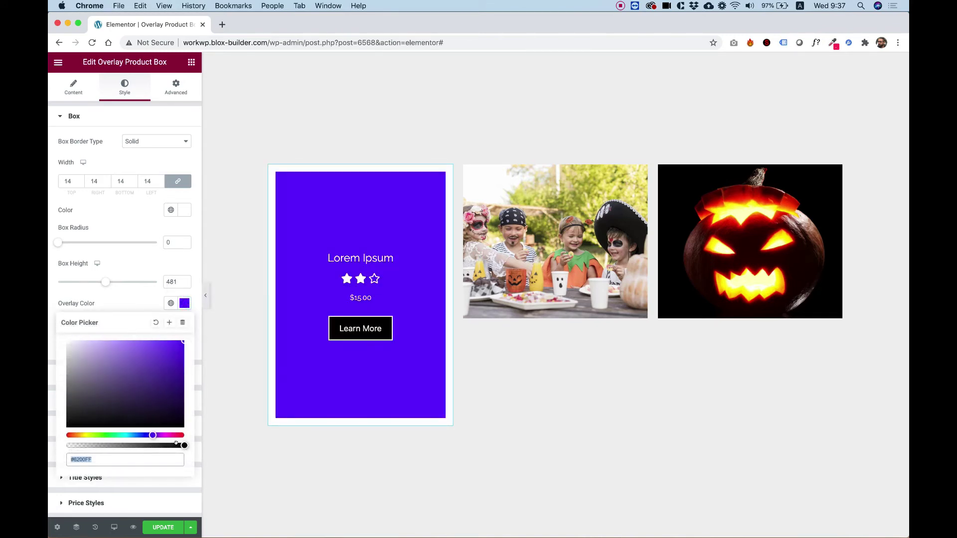
left_click_drag(178, 443, 122, 450)
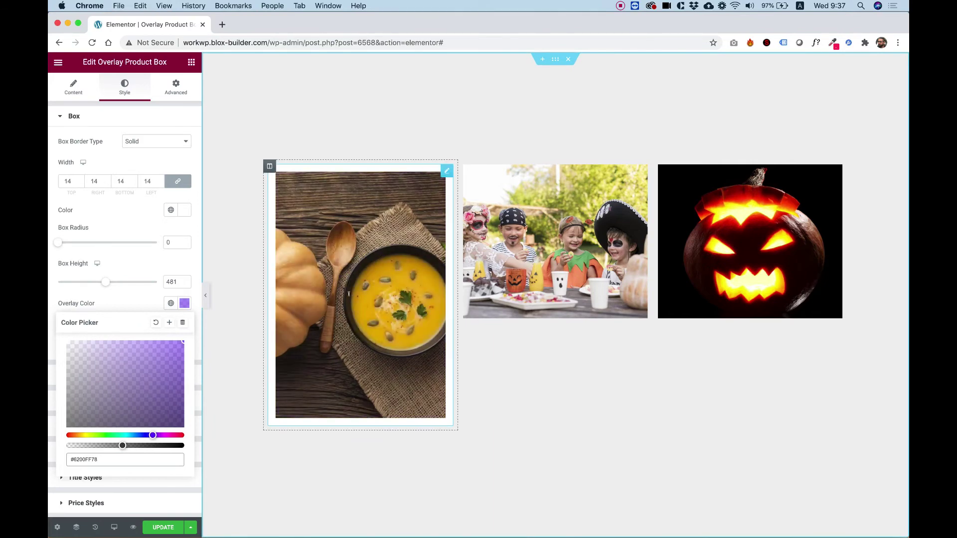
left_click(114, 304)
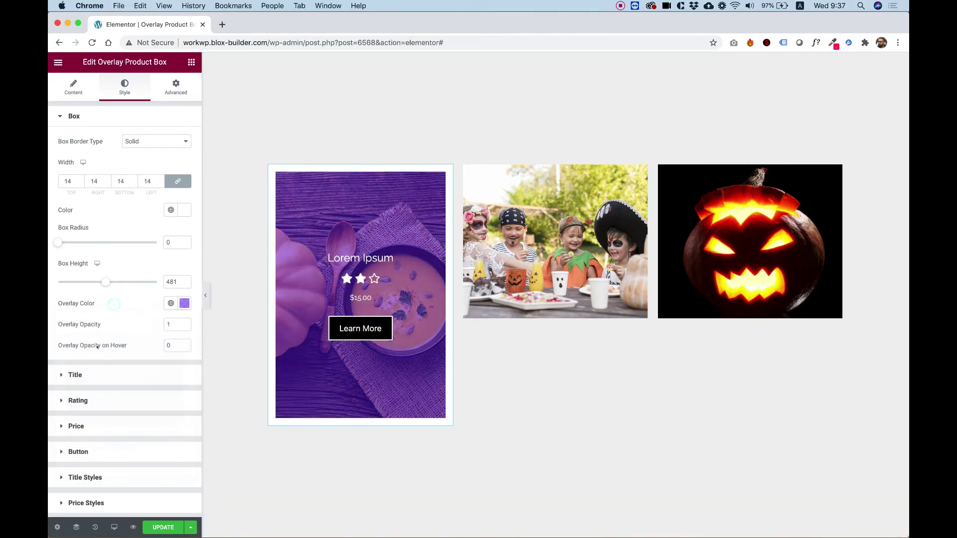
Step: Make the Lorem Ipsum title weight 800 at 32 px
left_click(78, 375)
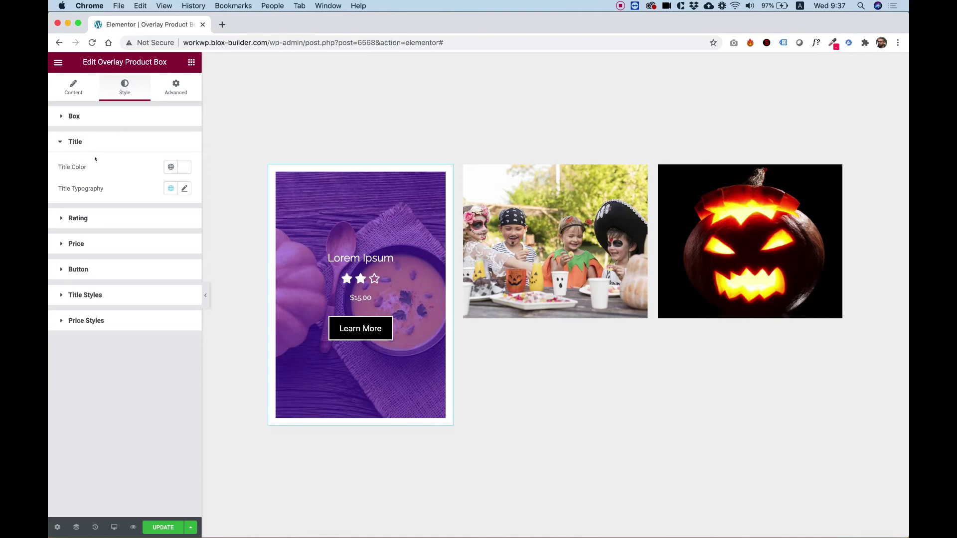
left_click(184, 189)
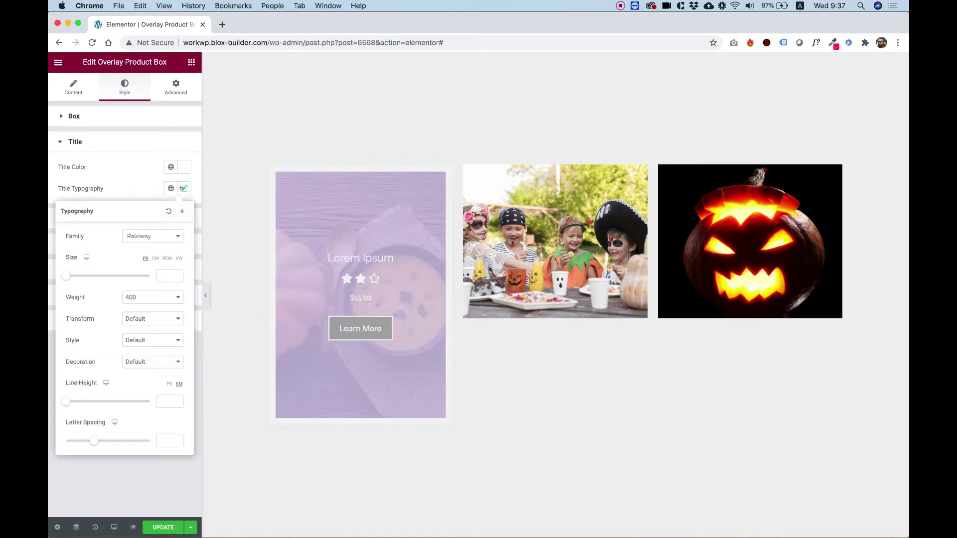
left_click(151, 296)
left_click(147, 313)
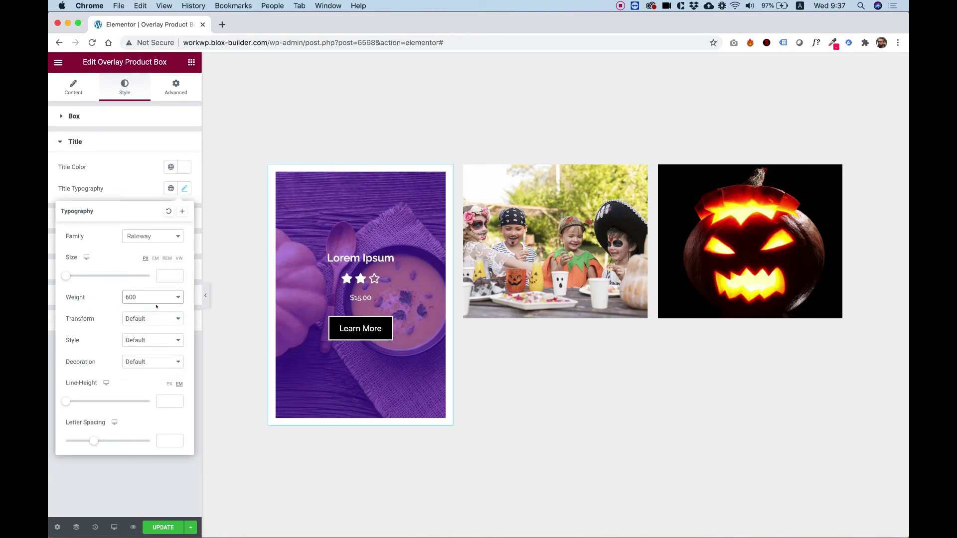
left_click(155, 299)
left_click(152, 315)
left_click_drag(65, 275, 80, 275)
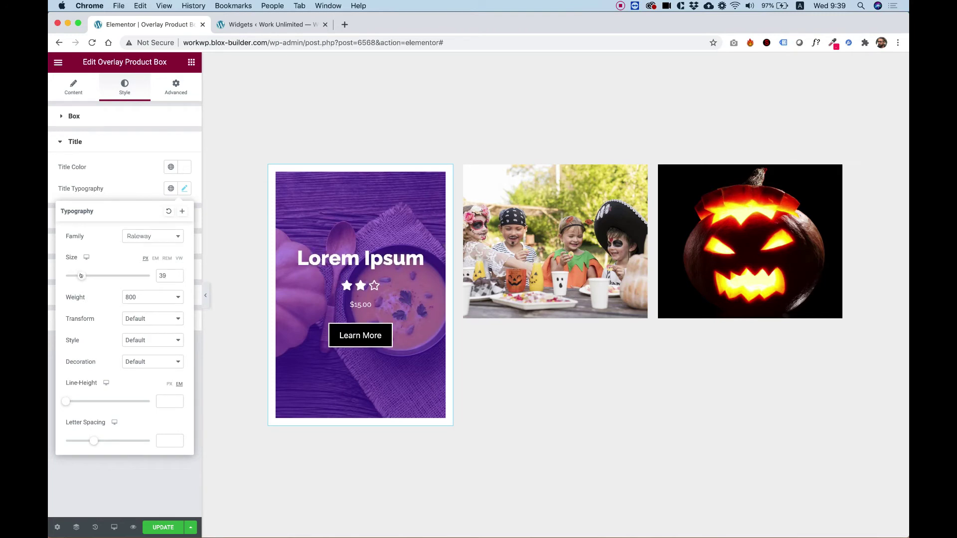
left_click(108, 186)
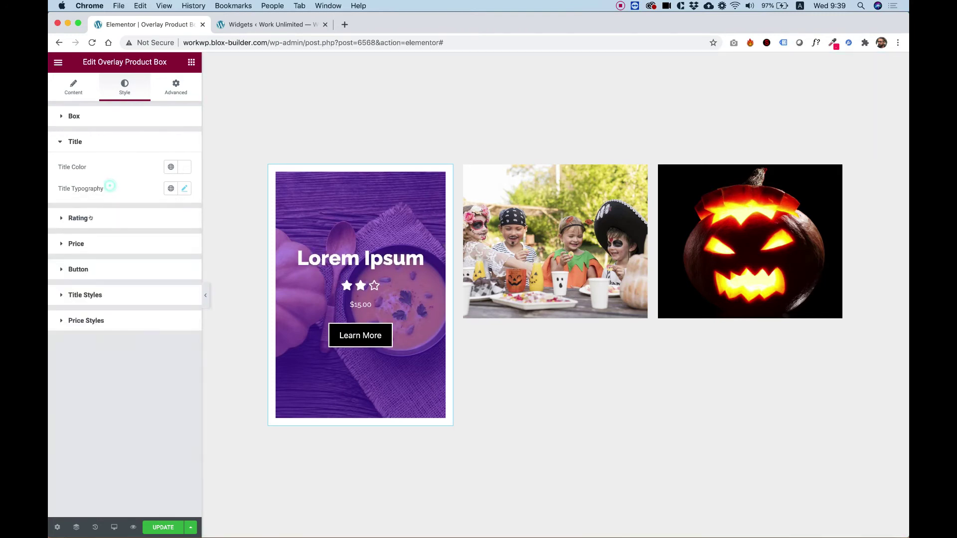
Step: Set rating size 33 with spacing 13, and price spacing 21
left_click(86, 219)
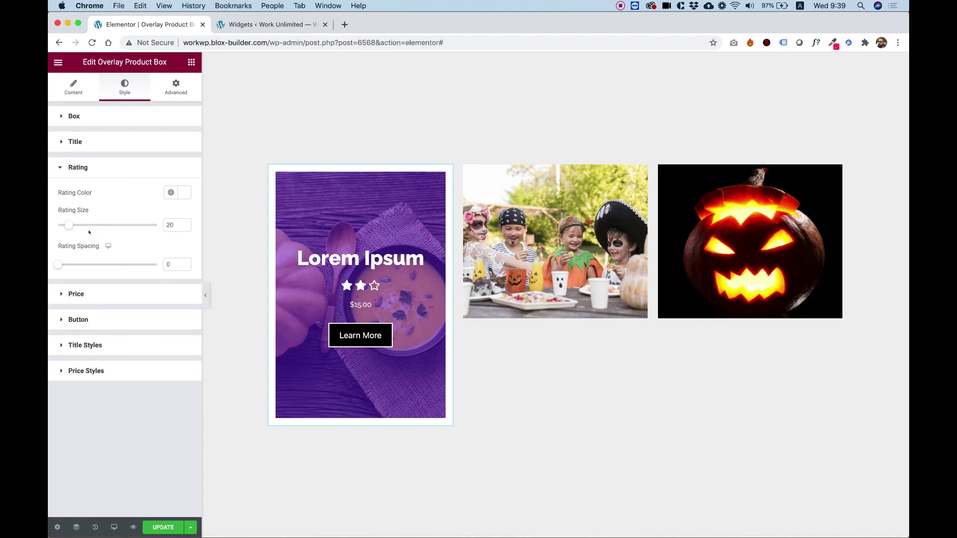
left_click_drag(68, 225, 81, 225)
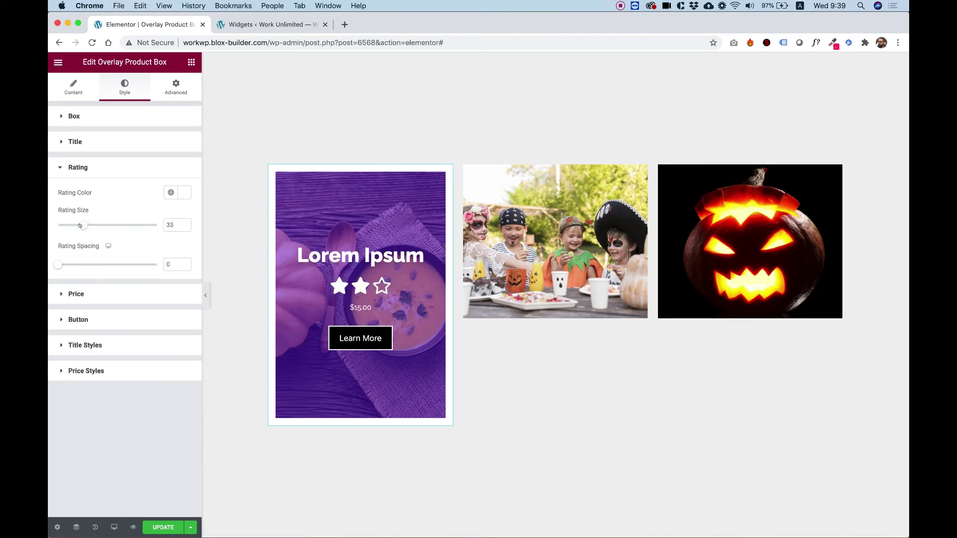
mouse_move(57, 266)
left_mouse_down()
mouse_move(81, 264)
mouse_move(69, 265)
left_mouse_up()
left_click(77, 293)
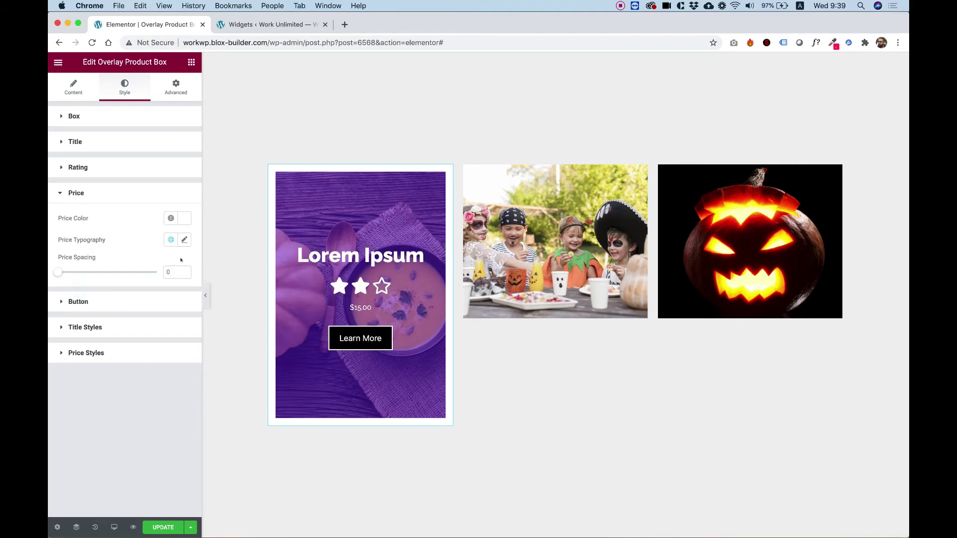
left_click_drag(57, 272, 77, 272)
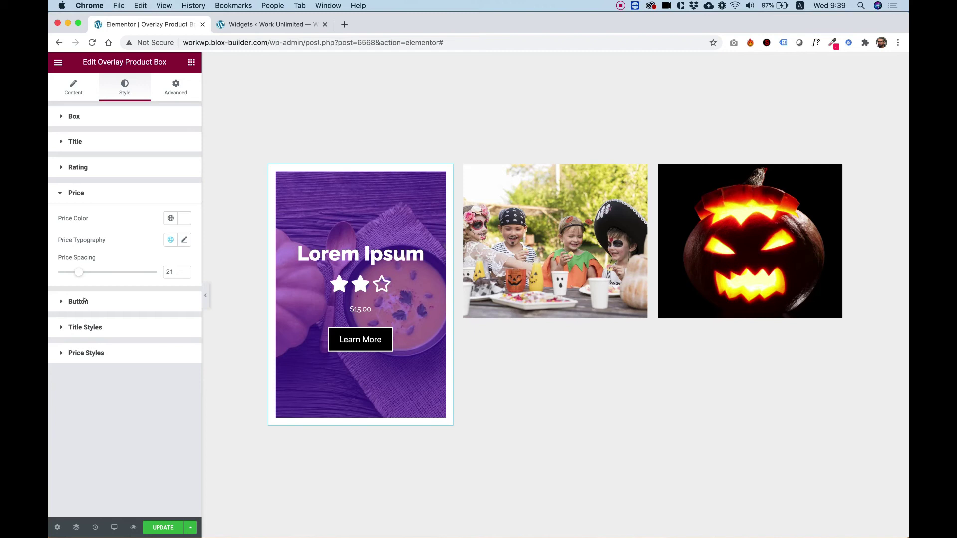
Step: Clear the Learn More button's normal and hover background colours
left_click(84, 301)
scroll(116, 269, "down", 3)
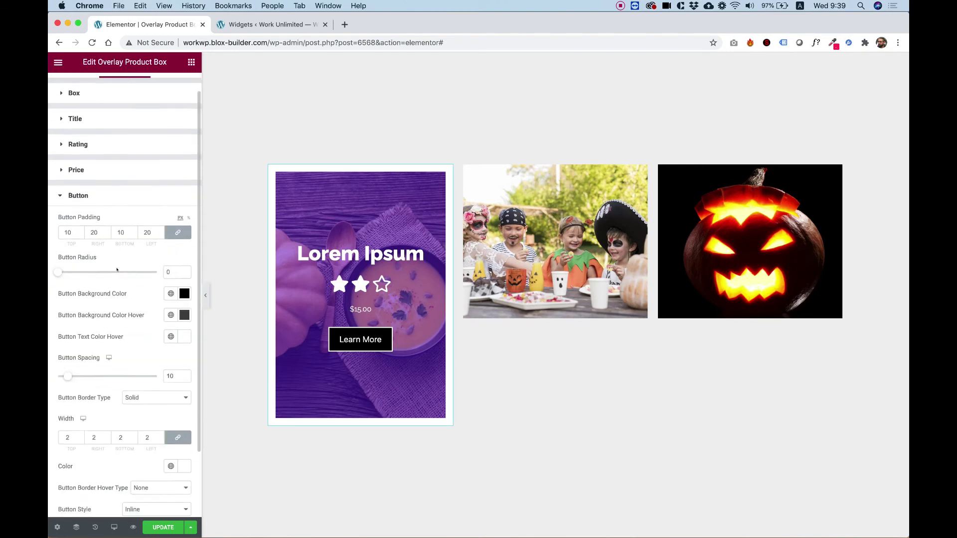
scroll(117, 269, "up", 3)
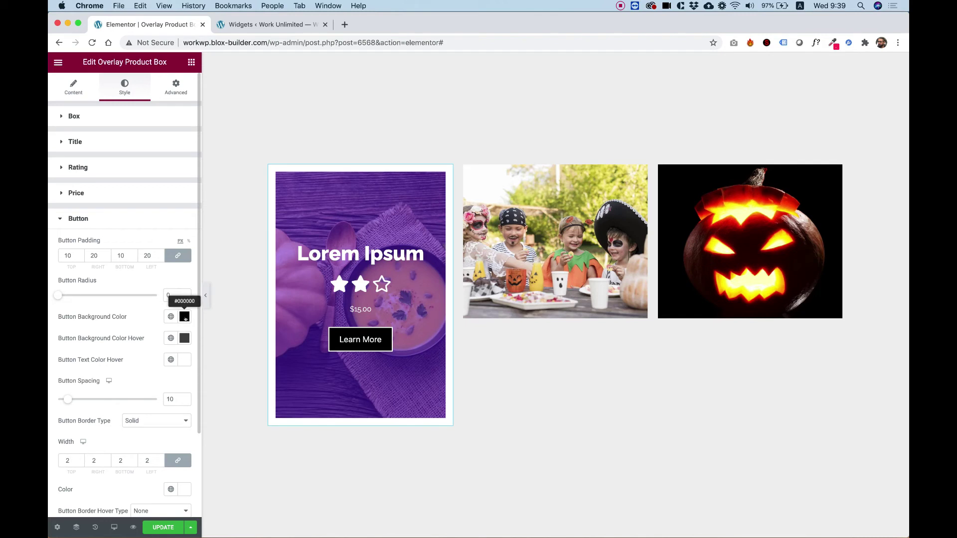
left_click(185, 317)
left_click(156, 336)
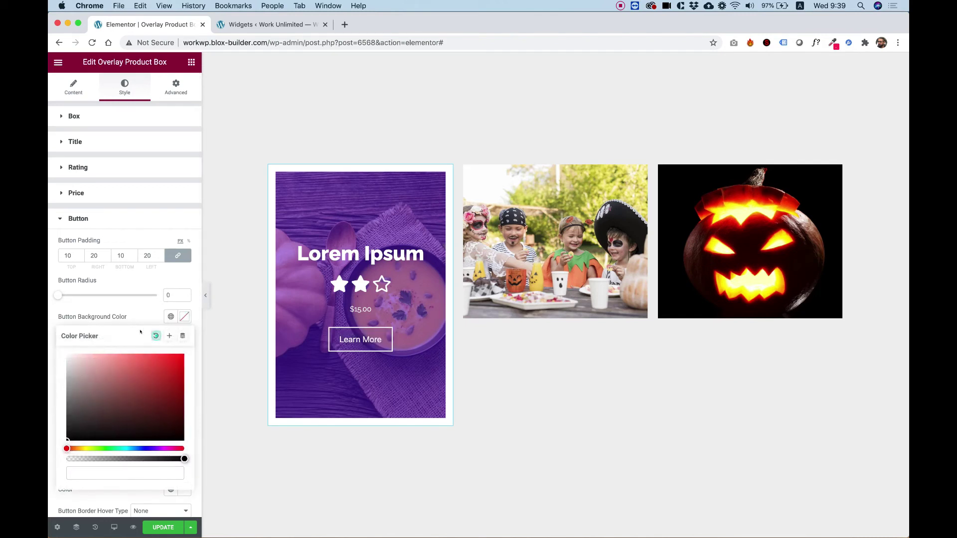
left_click(185, 338)
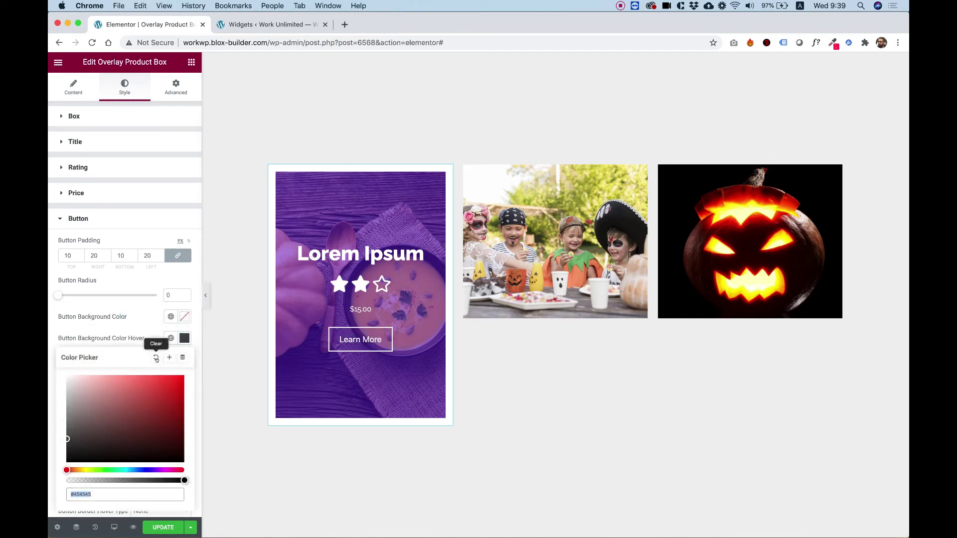
left_click(156, 357)
left_click(199, 365)
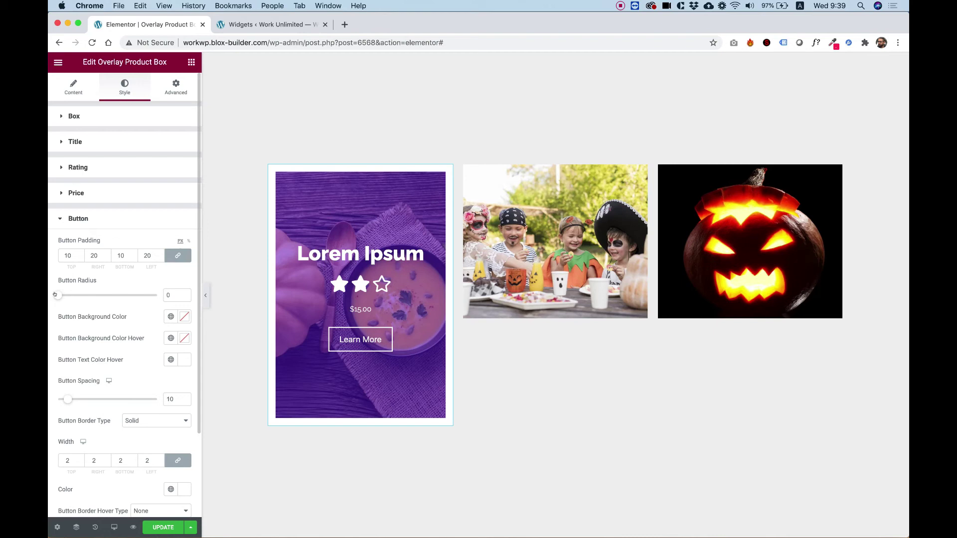
Step: Set the button radius to 95 and keep the button width Inline rather than Full Width
left_click_drag(68, 294, 152, 295)
scroll(104, 369, "down", 1)
scroll(104, 370, "down", 1)
scroll(103, 488, "down", 1)
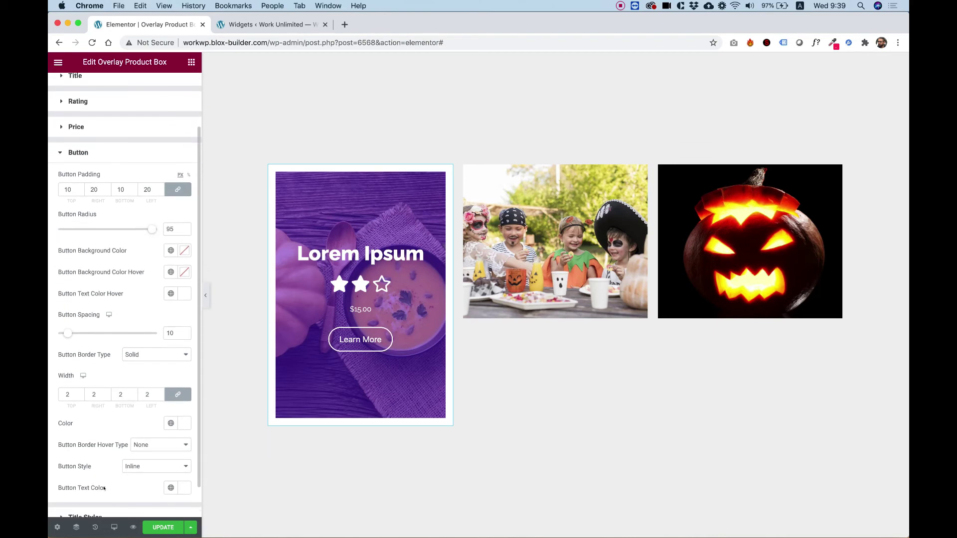
left_click(127, 466)
left_click(134, 472)
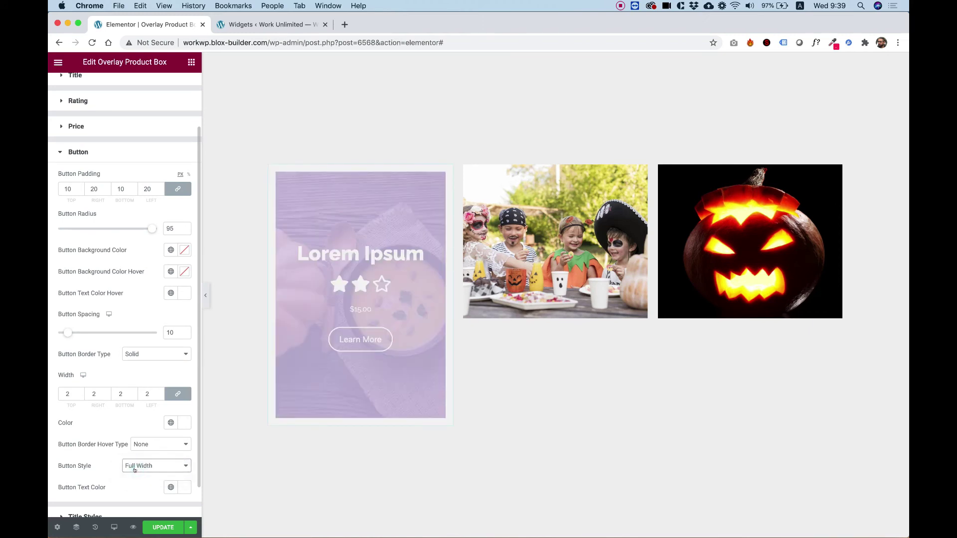
left_click(134, 470)
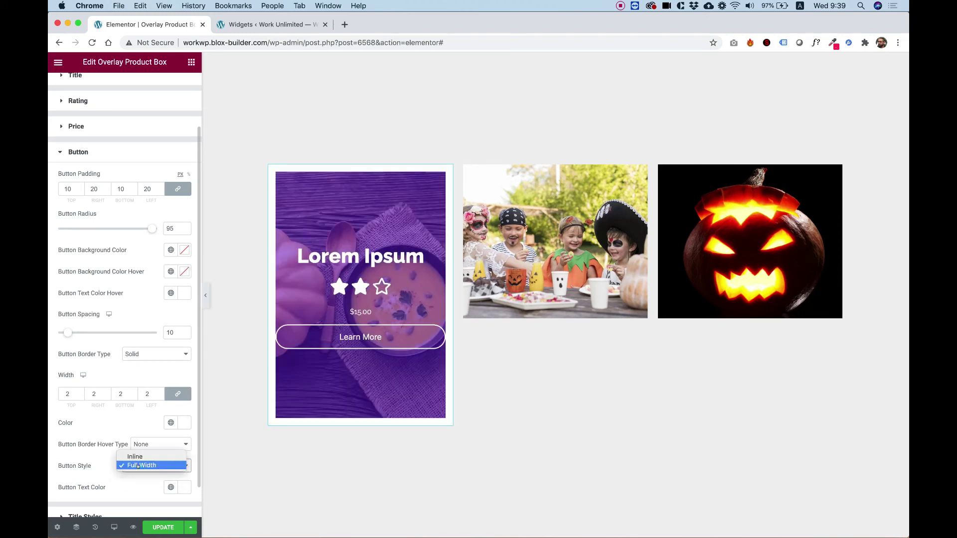
left_click(137, 455)
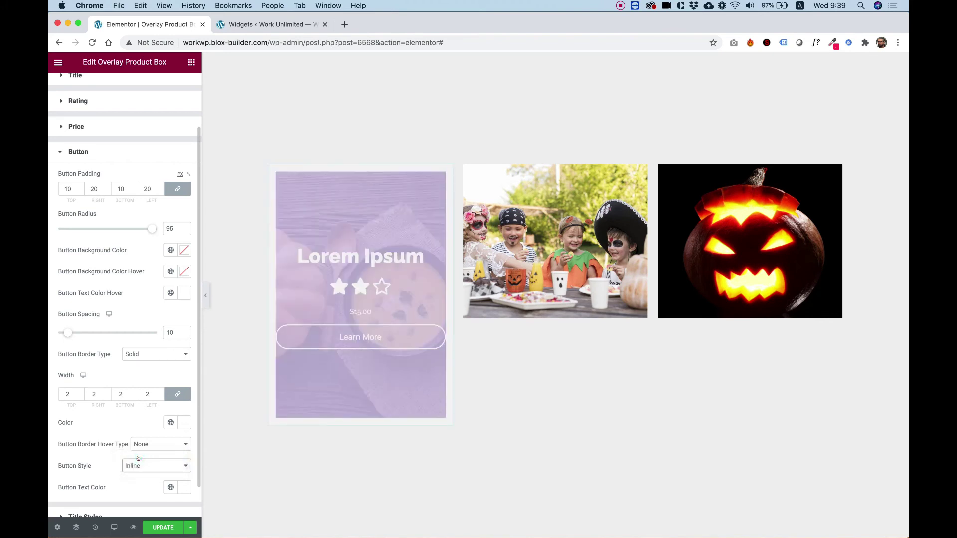
Step: Unlink the button padding and set the right and left padding to 50
left_click(174, 190)
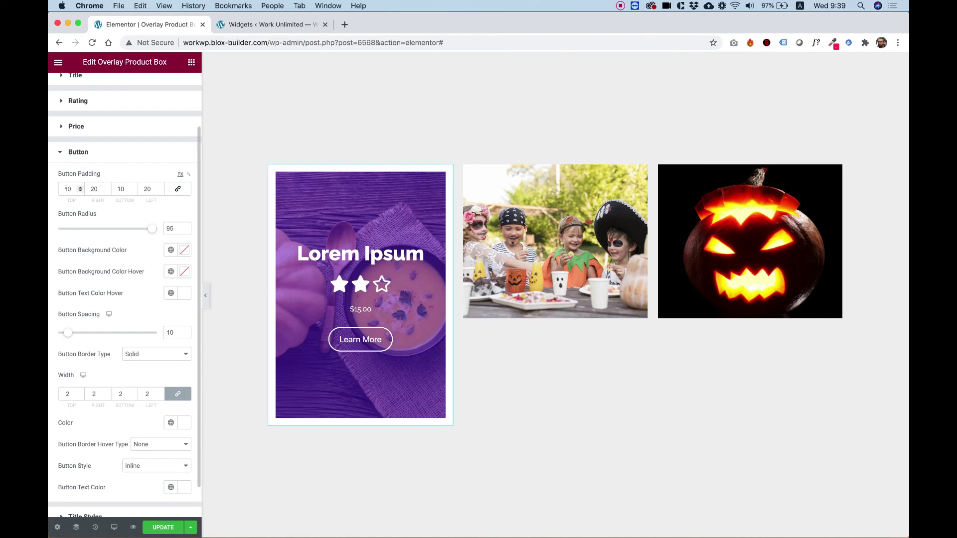
left_click_drag(92, 188, 89, 188)
type("5")
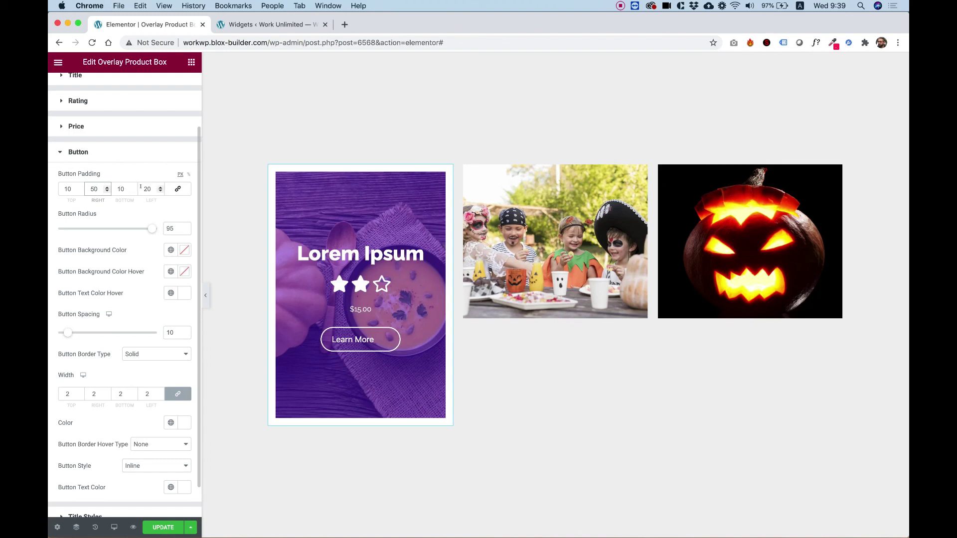
left_click_drag(144, 189, 147, 188)
type("5")
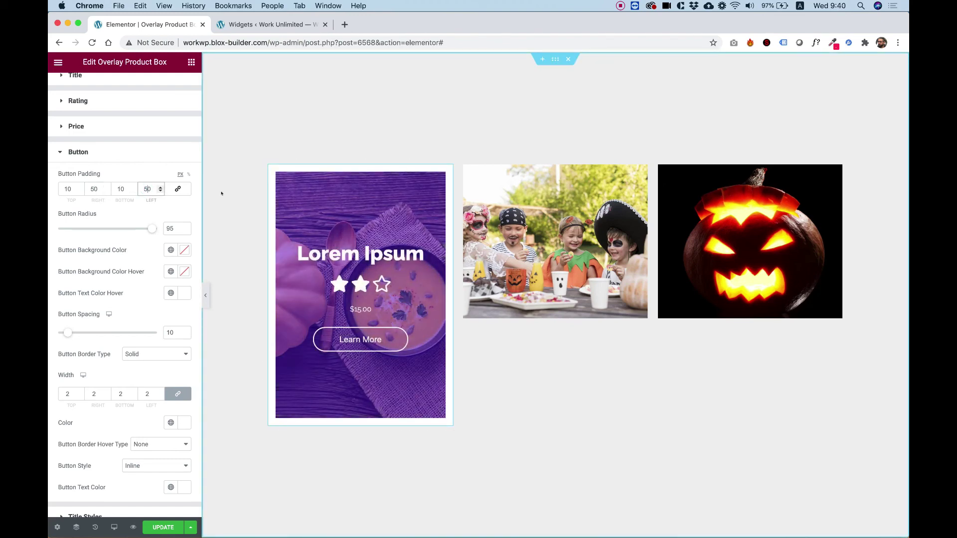
scroll(151, 116, "up", 3)
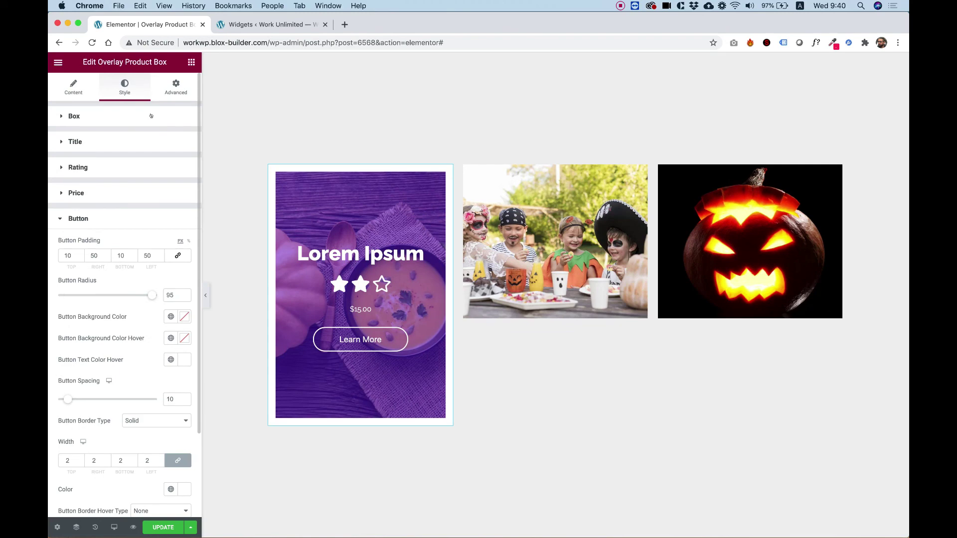
Step: Copy the first product box and paste its style onto the kids and pumpkin boxes
right_click(334, 202)
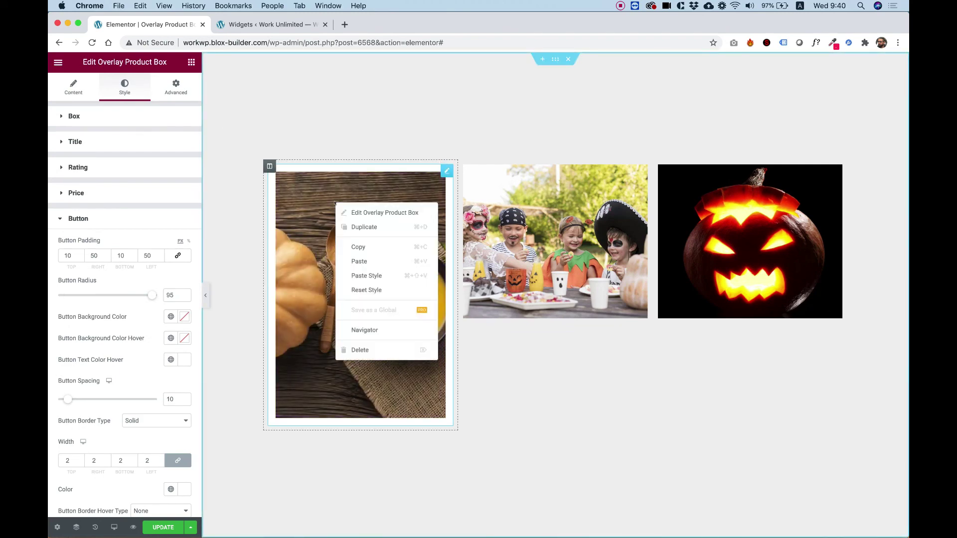
left_click(357, 247)
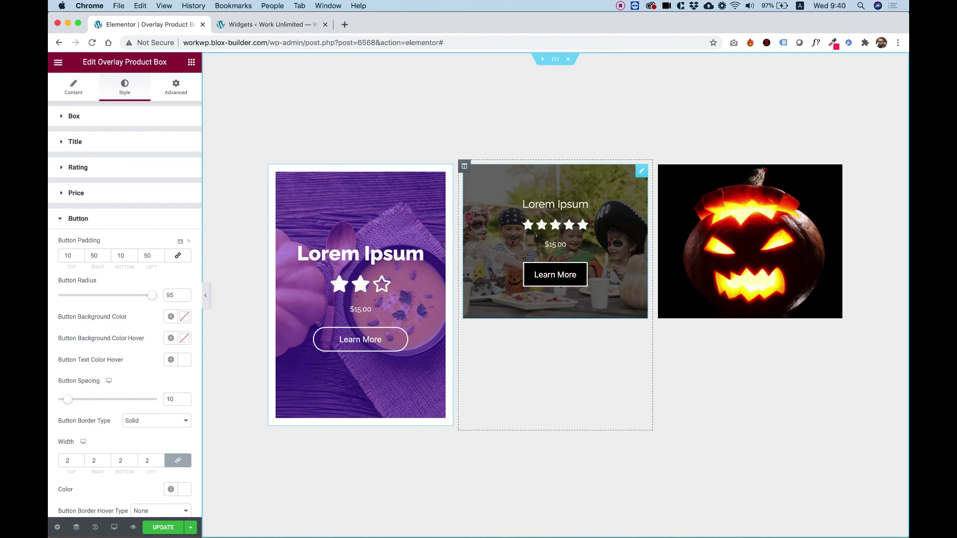
right_click(499, 203)
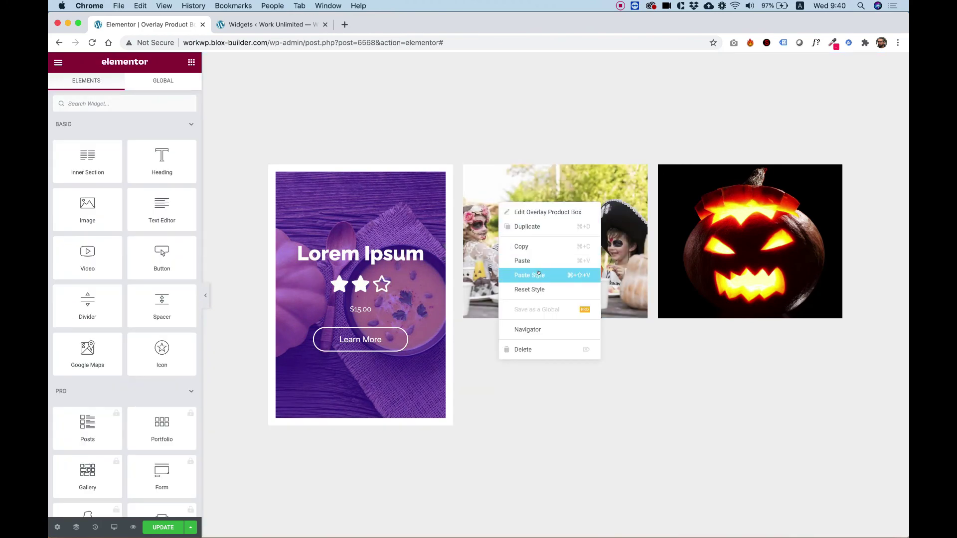
left_click(538, 274)
right_click(748, 229)
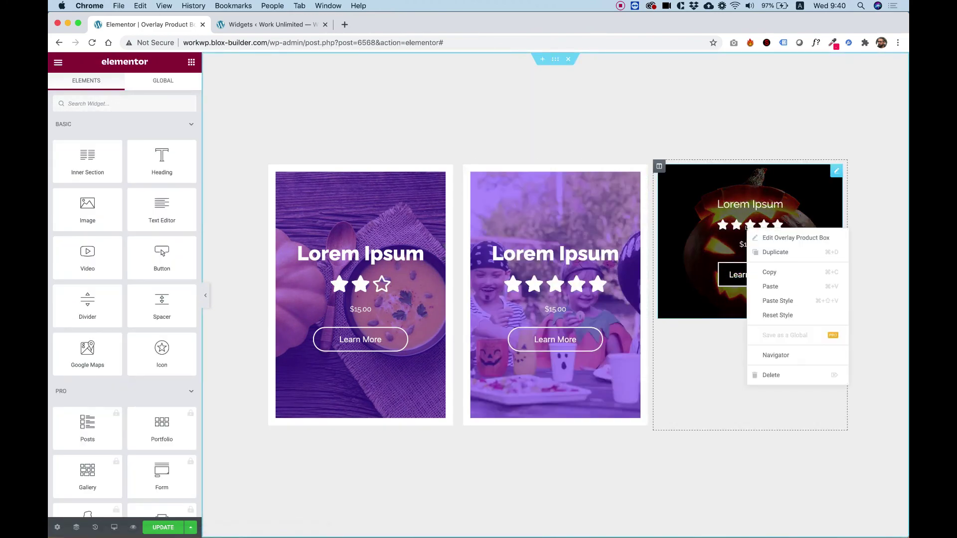
left_click(777, 301)
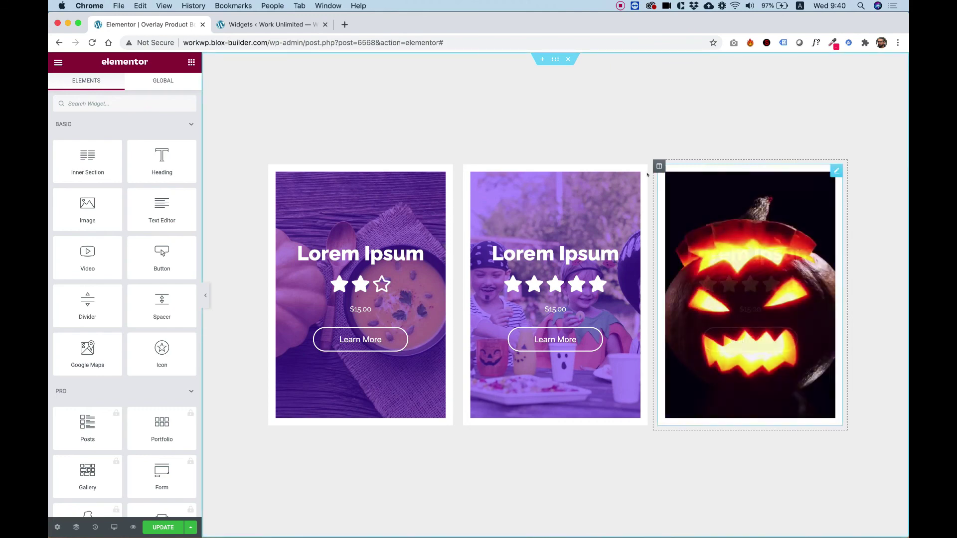